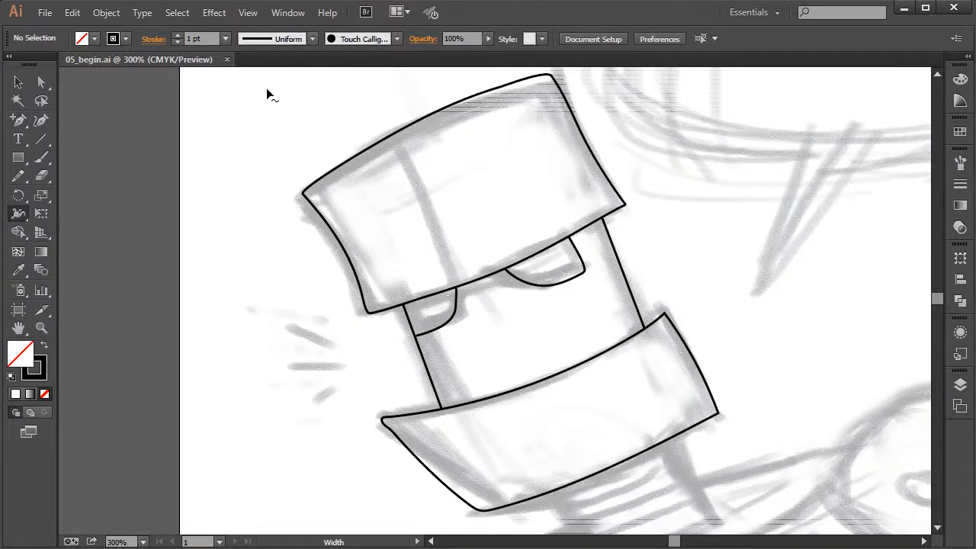
Step: Apply the symmetrical lens-shaped variable width profile to the outline of the character's upper head shape
click(18, 82)
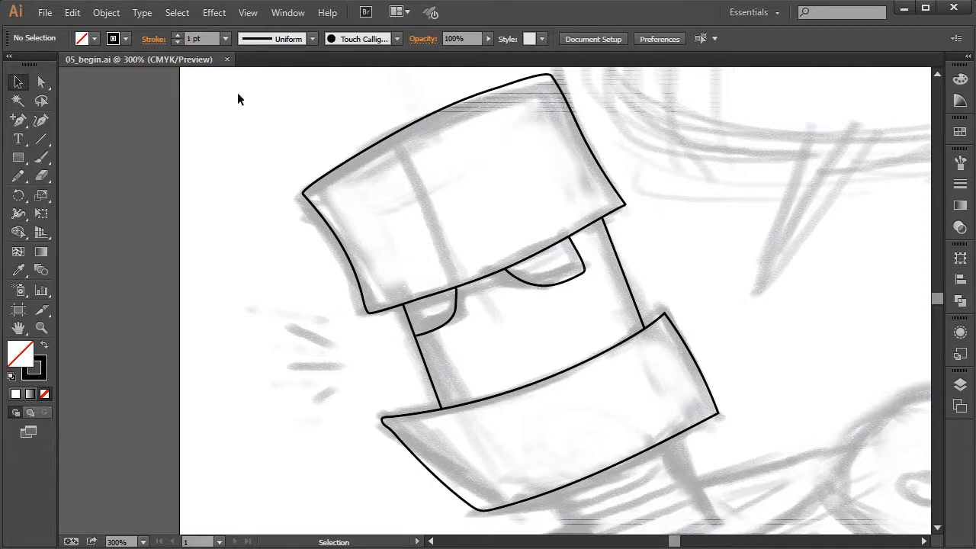
click(327, 176)
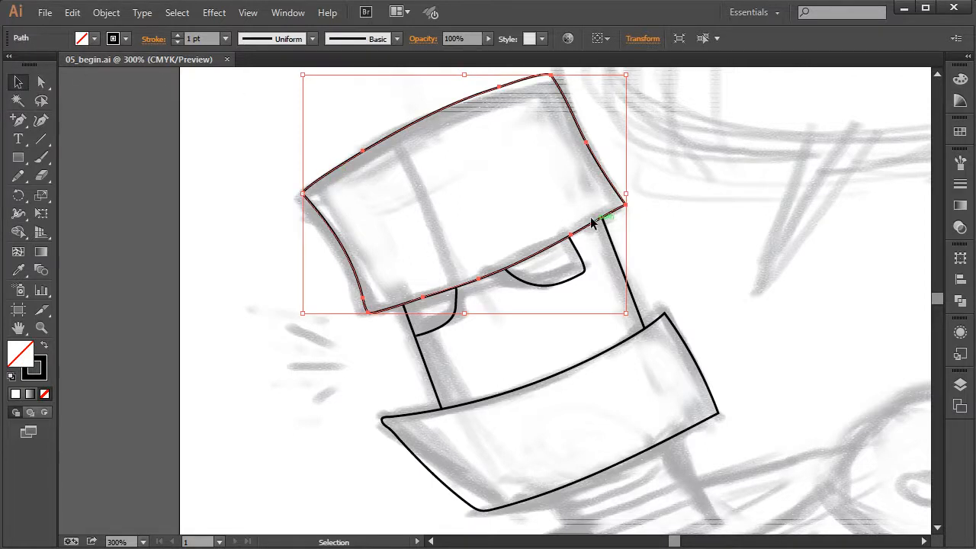
click(313, 40)
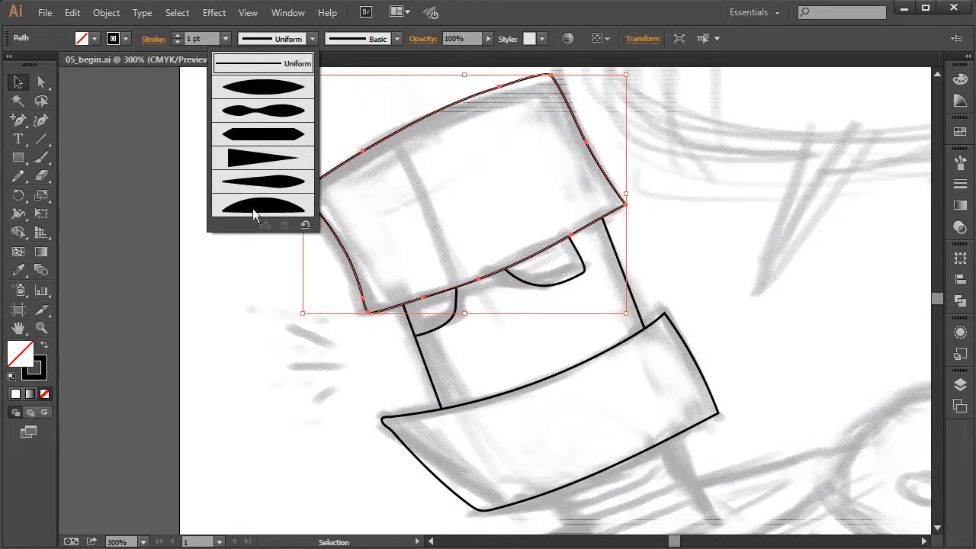
click(191, 122)
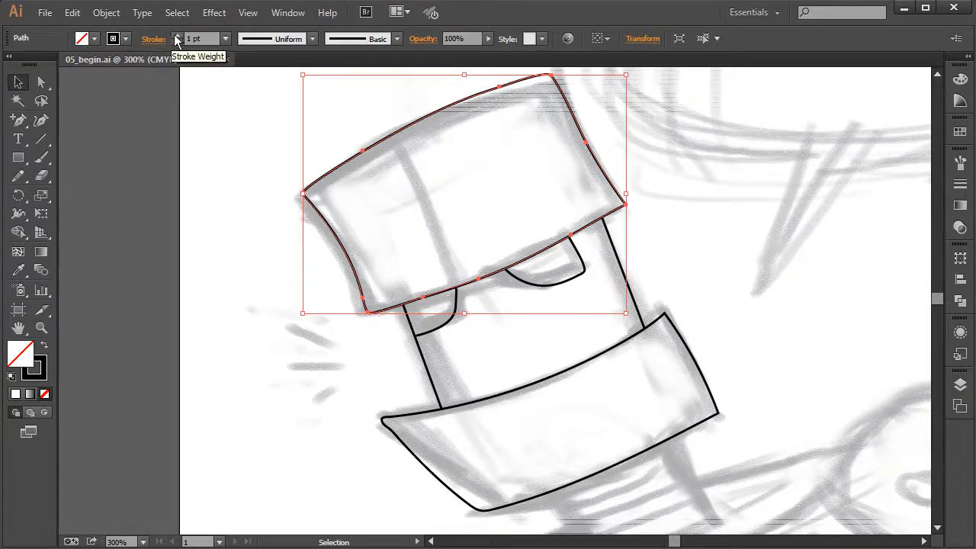
click(312, 38)
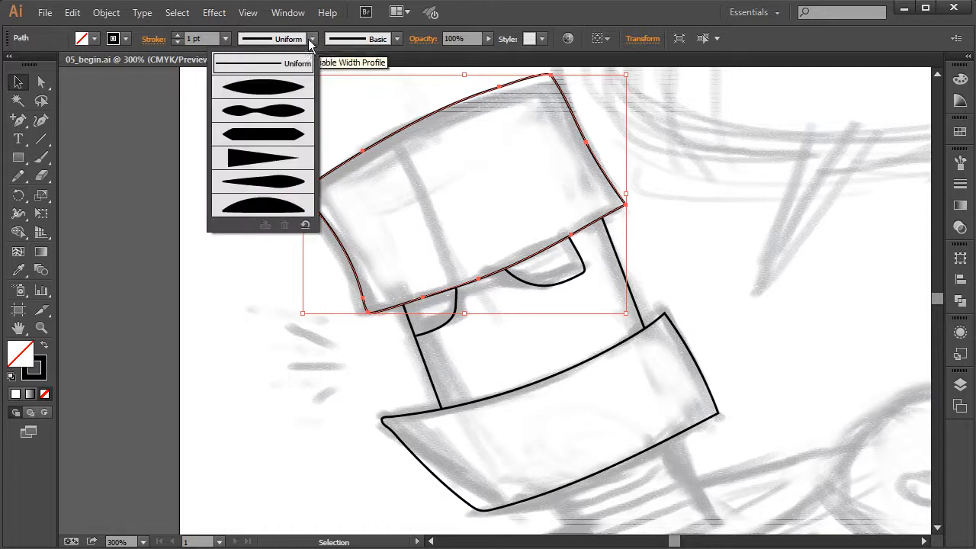
click(261, 90)
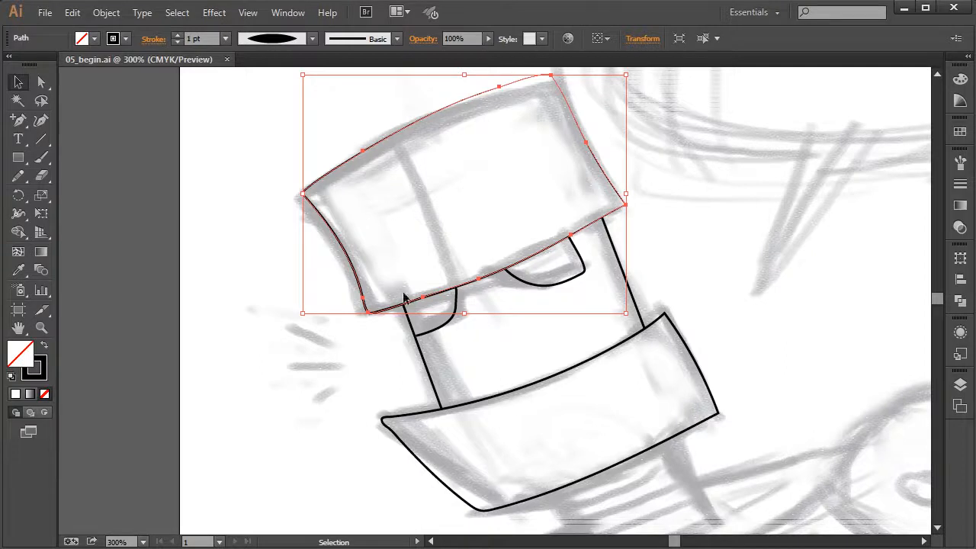
Step: Increase the upper head outline's stroke weight to 9 pt
click(176, 35)
click(176, 35)
click(176, 35)
click(176, 36)
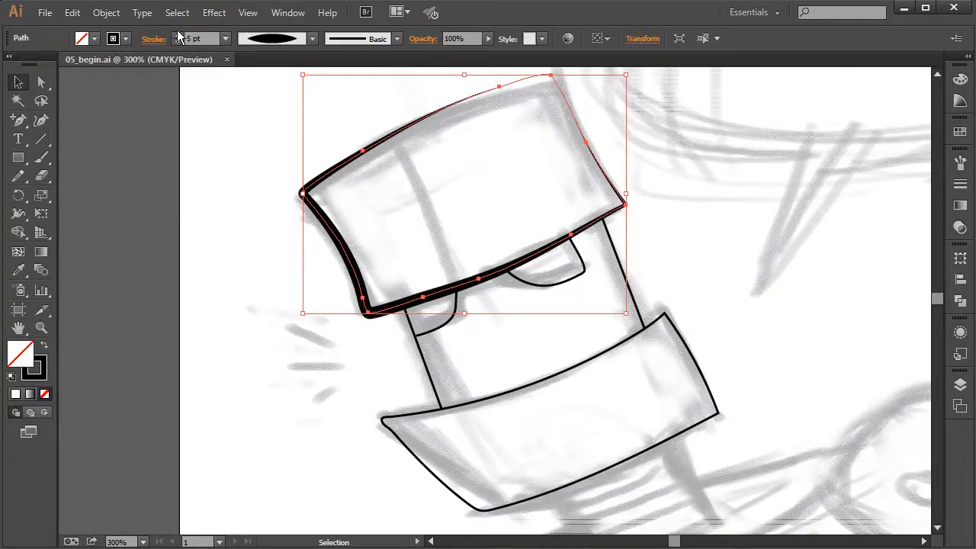
click(176, 35)
click(176, 35)
click(176, 35)
click(176, 35)
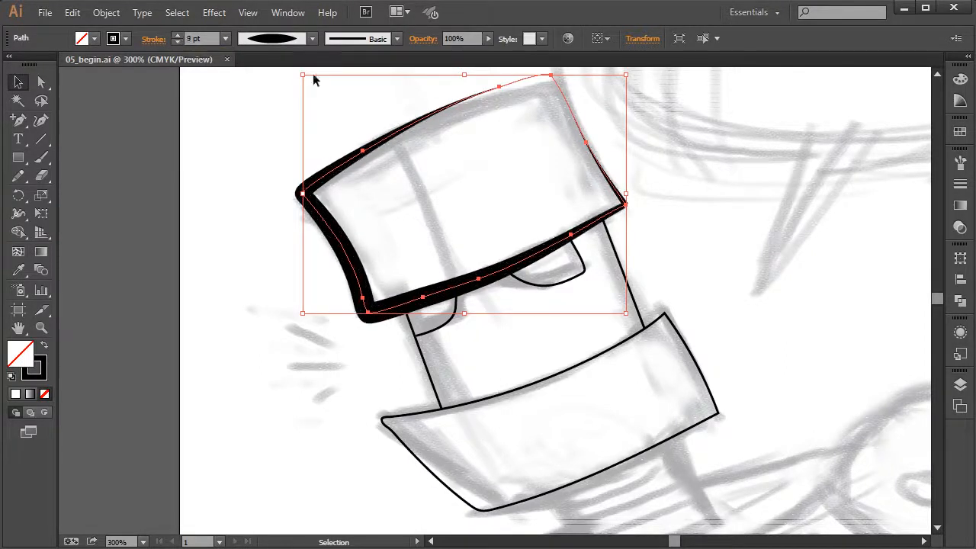
Step: Restore the upper head outline to the Uniform width profile and a 1 pt stroke weight
click(312, 40)
click(283, 70)
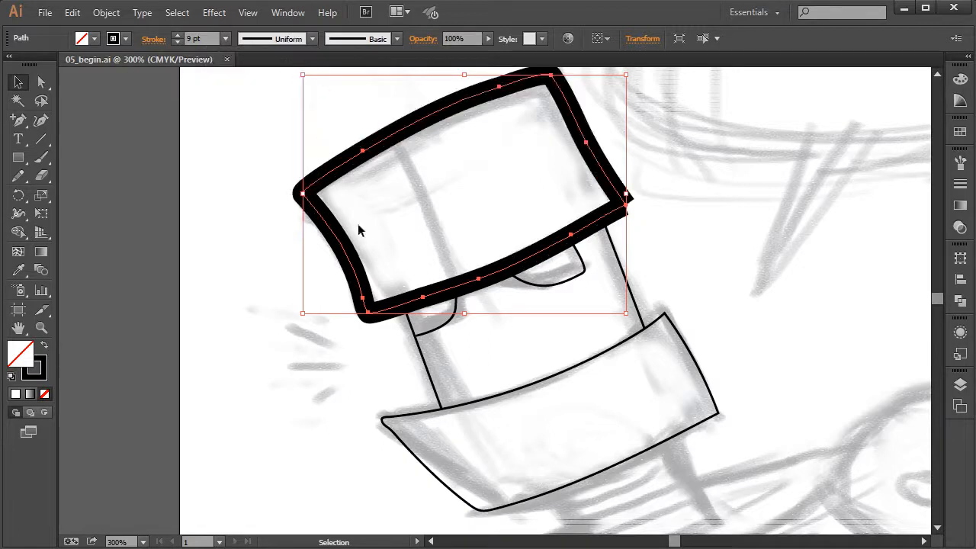
click(224, 39)
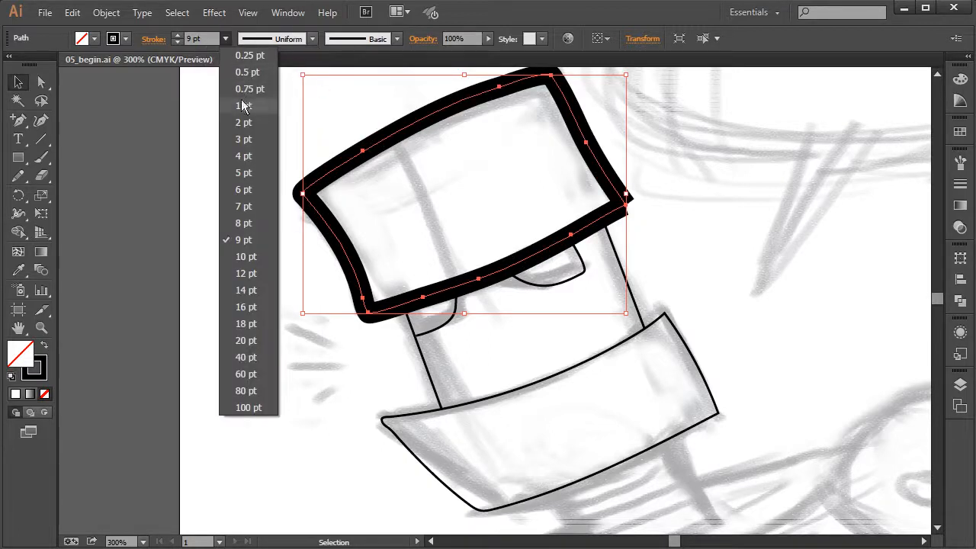
click(257, 104)
Step: Use the Width tool to thicken the upper head outline at its lower-left corner to about 3.1 pt
click(18, 213)
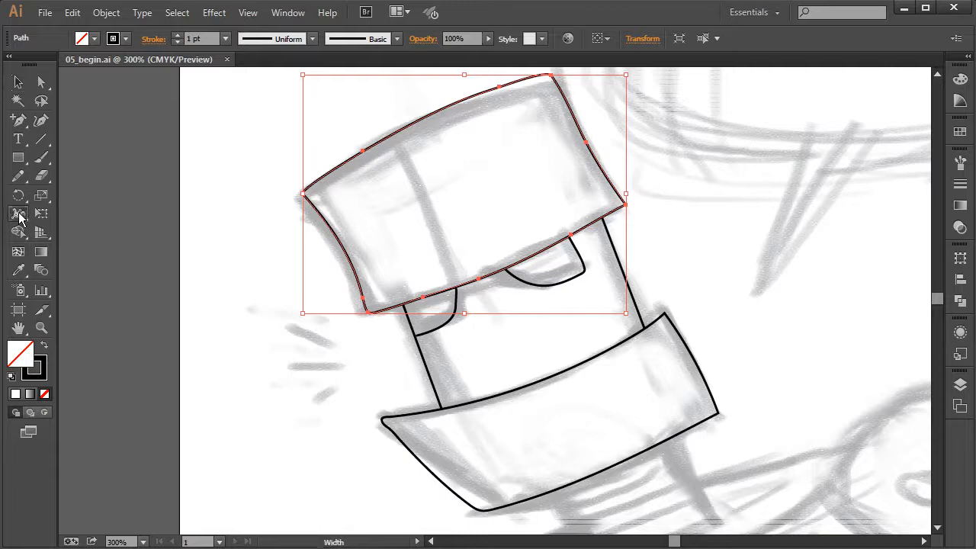
key(ctrl+plus)
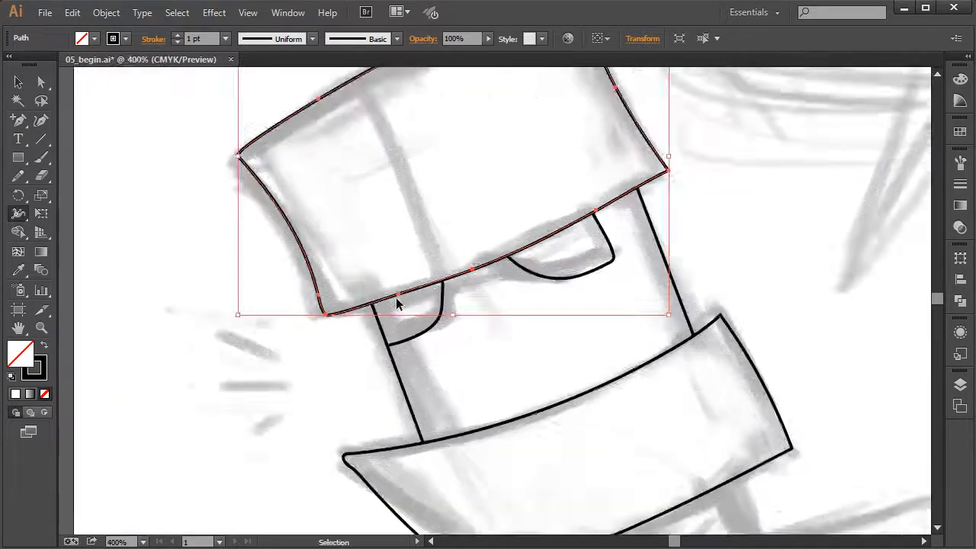
key(ctrl+plus)
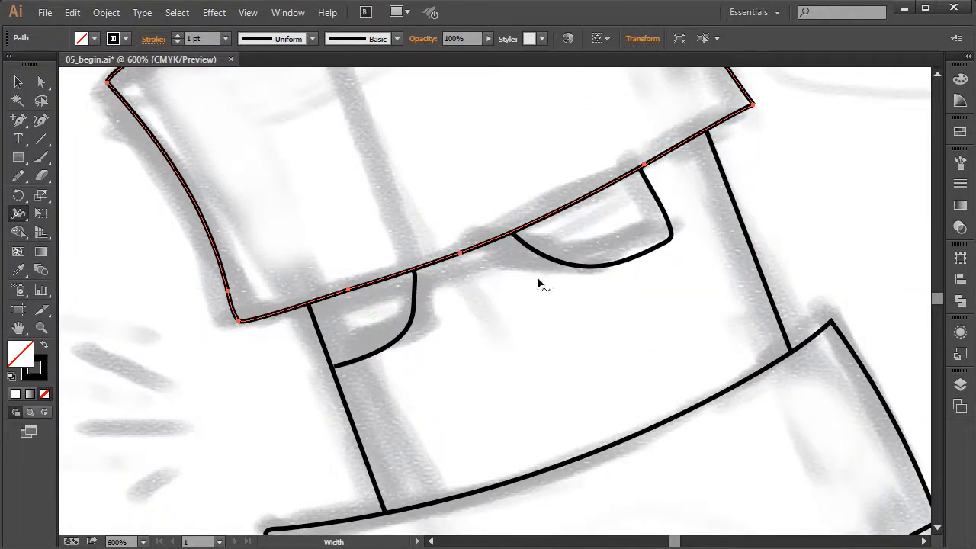
drag(238, 326, 240, 334)
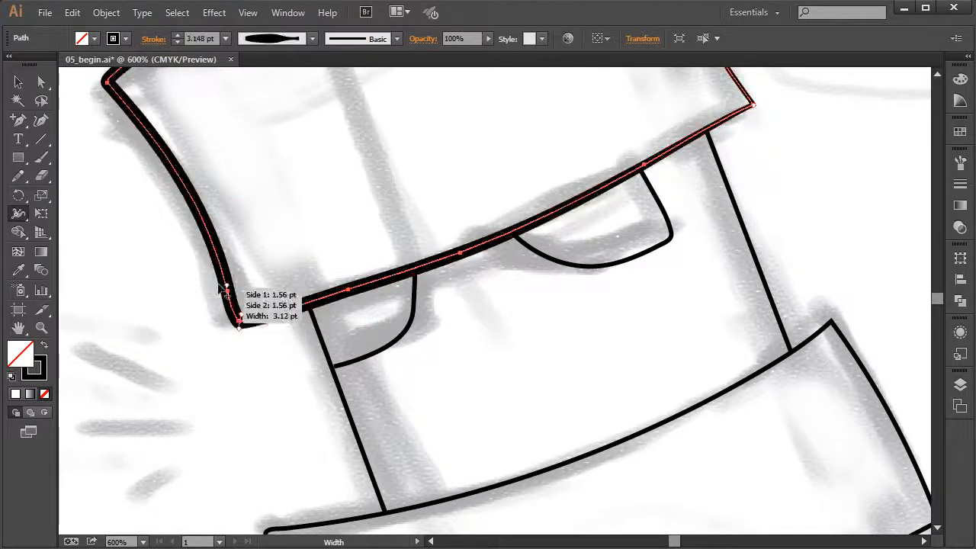
Step: Thin the upper head outline slightly at its upper-right corner with the Width tool
drag(338, 247, 340, 462)
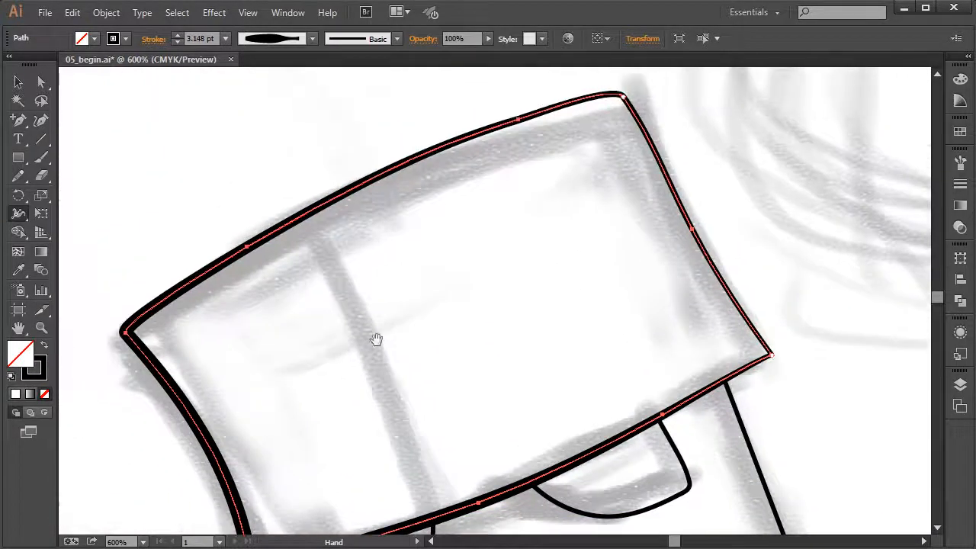
scroll(590, 248, down, 3)
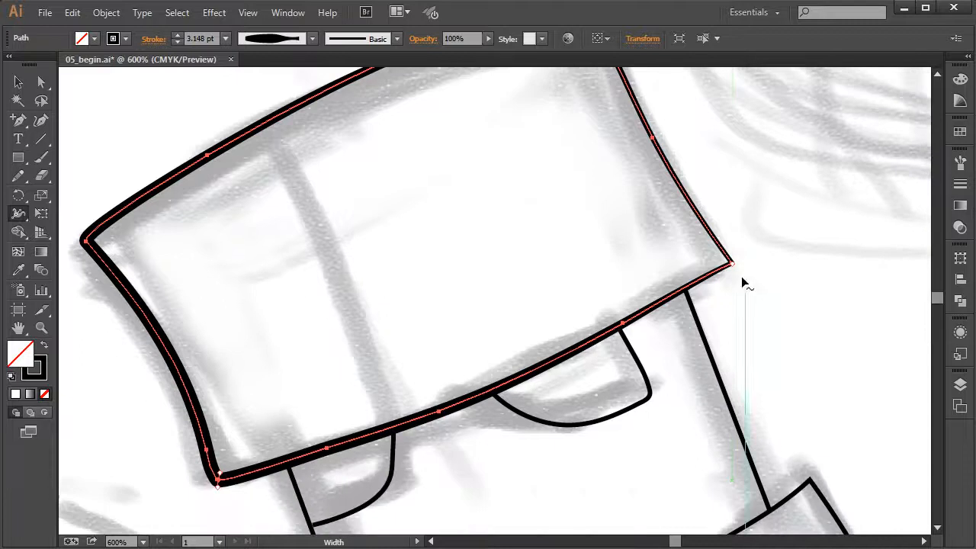
drag(586, 274, 651, 195)
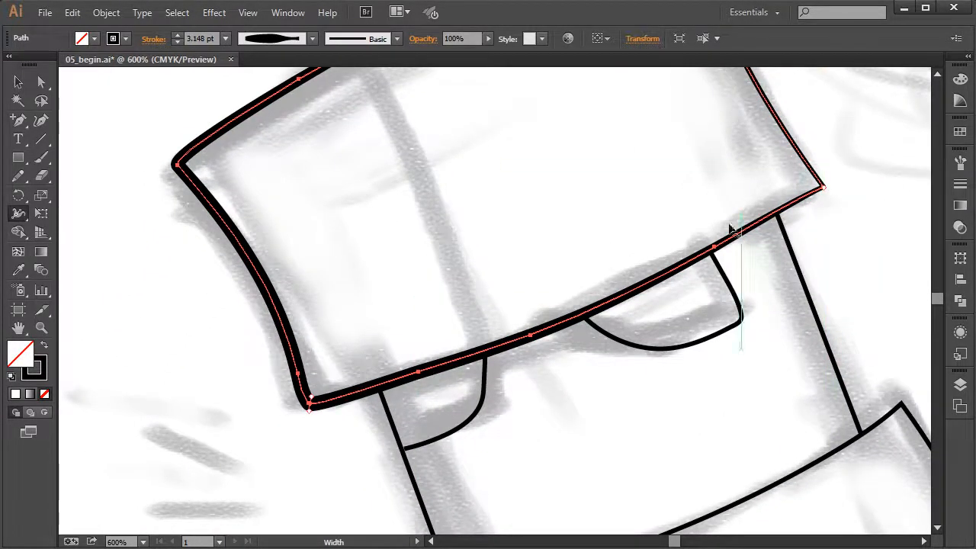
drag(458, 145, 365, 258)
drag(531, 194, 483, 260)
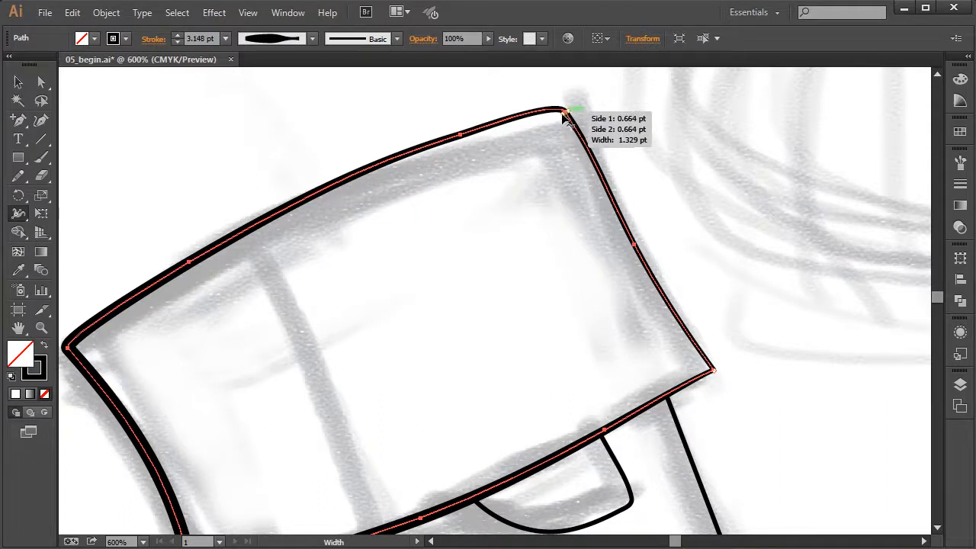
key(ctrl+equal)
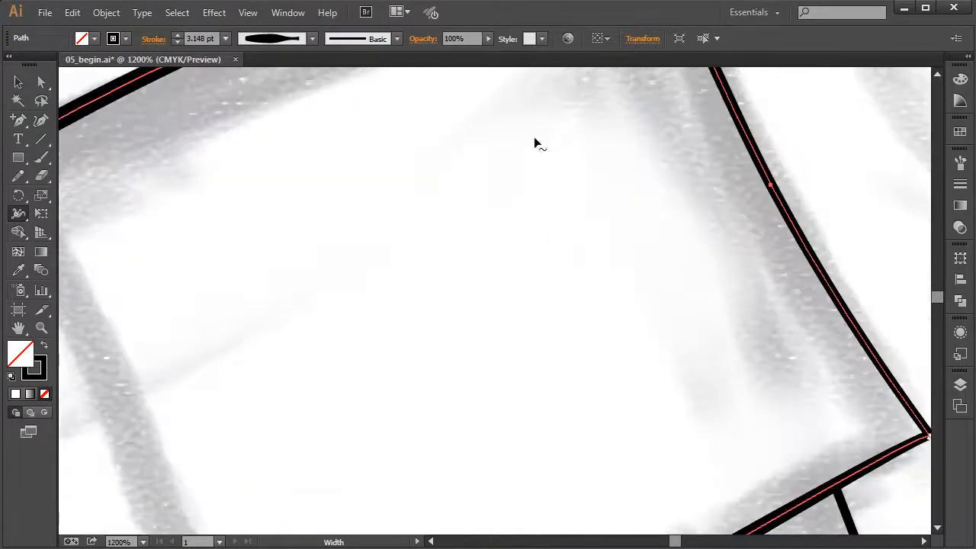
key(ctrl+equal)
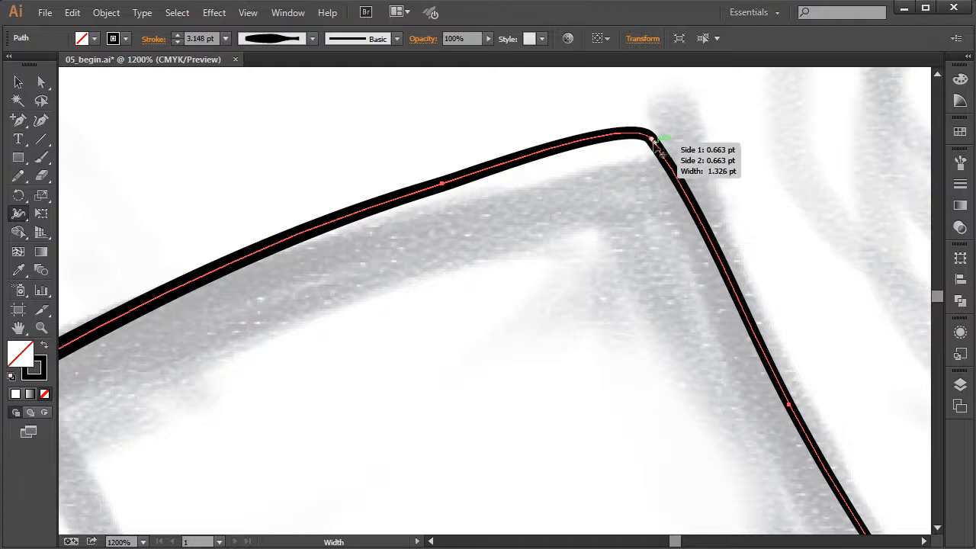
mouse_move(651, 142)
mouse_down()
mouse_move(614, 178)
mouse_move(649, 139)
mouse_up()
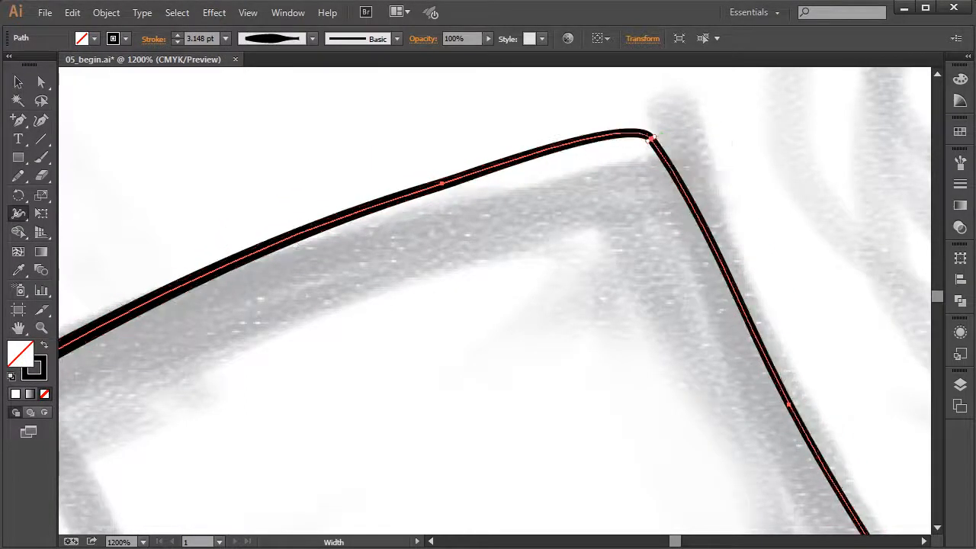
Step: Select the jaw outline and widen its stroke on the bottom edge near the lower-left corner to about 5.3 pt
key(space)
drag(399, 306, 508, 137)
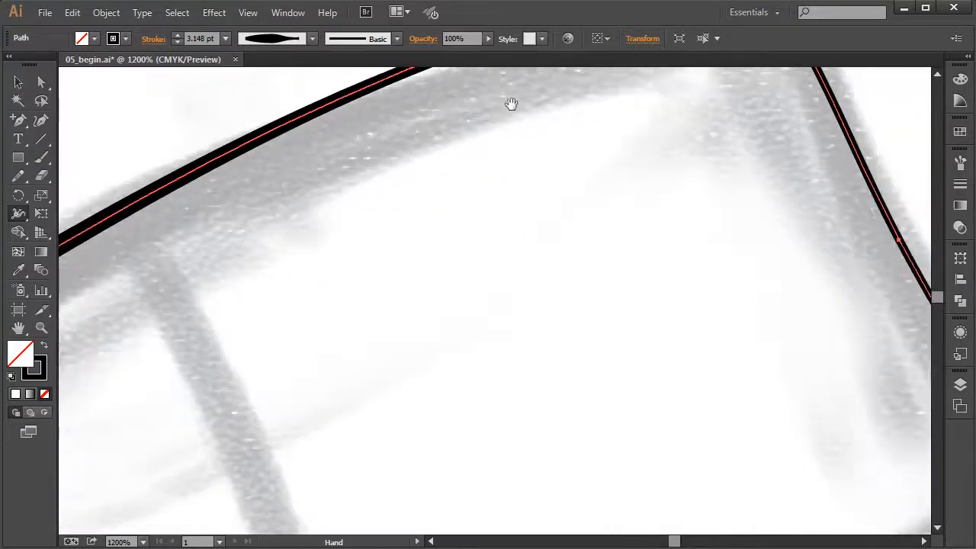
key(ctrl+minus)
key(ctrl+minus)
key(ctrl+minus)
key(space)
mouse_move(458, 294)
mouse_down()
mouse_move(513, 334)
mouse_move(542, 105)
mouse_move(514, 81)
mouse_up()
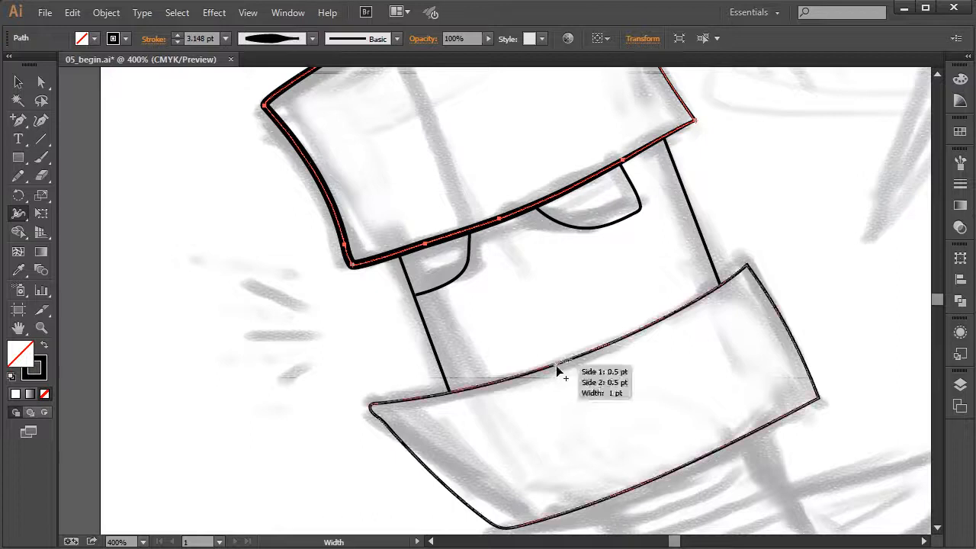
scroll(533, 461, down, 3)
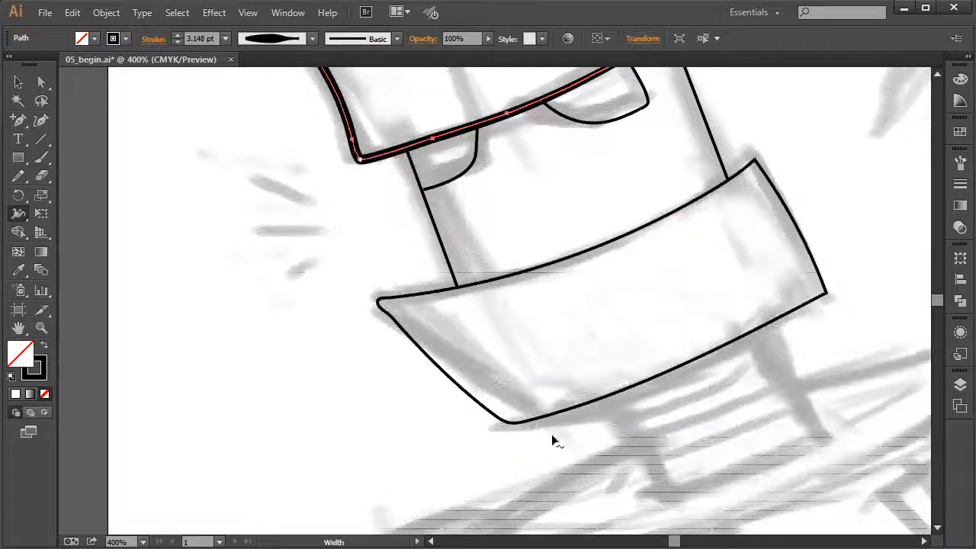
ctrl+click(532, 417)
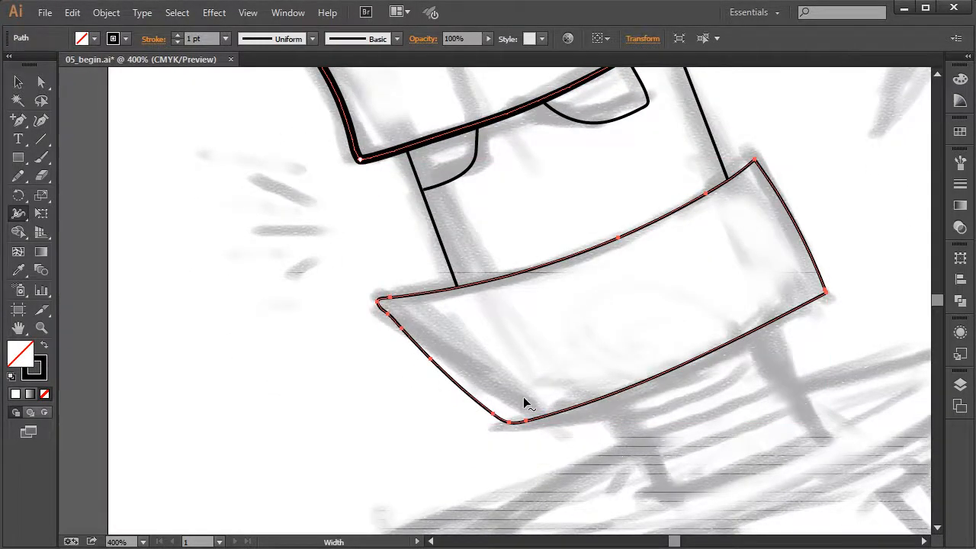
key(ctrl+plus)
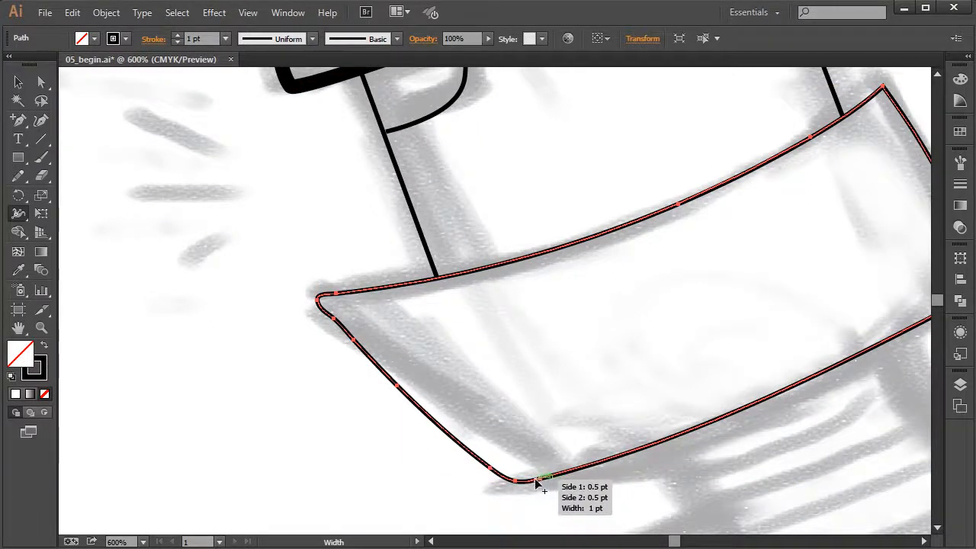
drag(604, 462, 607, 474)
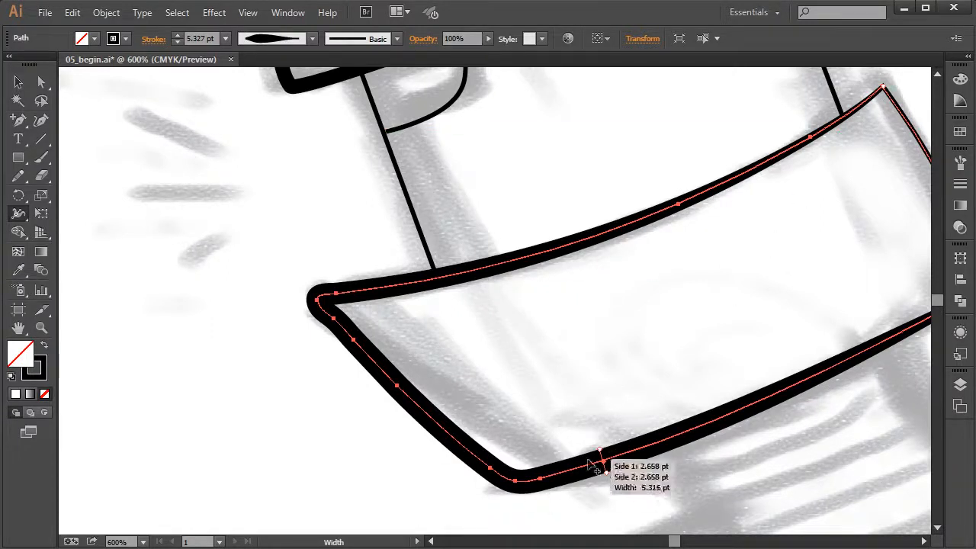
Step: Shift the width point along the jaw's bottom edge and readjust the outline's maximum width to about 4.1 pt
mouse_move(607, 474)
mouse_down()
mouse_move(585, 473)
mouse_move(702, 432)
mouse_move(649, 451)
mouse_up()
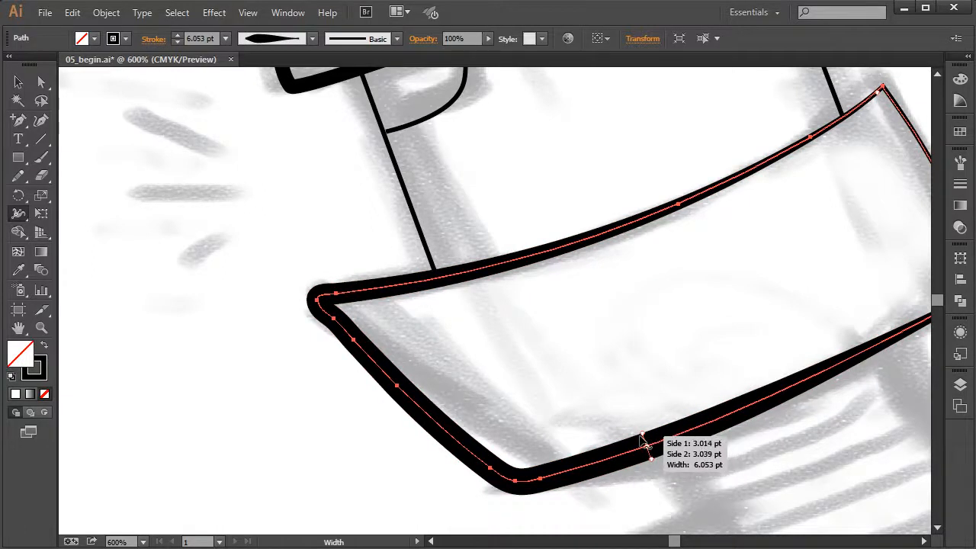
mouse_move(649, 451)
mouse_down()
mouse_move(658, 429)
mouse_move(500, 482)
mouse_move(416, 427)
mouse_move(484, 256)
mouse_move(743, 172)
mouse_move(873, 107)
mouse_move(312, 342)
mouse_move(556, 475)
mouse_move(588, 462)
mouse_move(589, 474)
mouse_move(578, 460)
mouse_move(600, 455)
mouse_move(580, 462)
mouse_up()
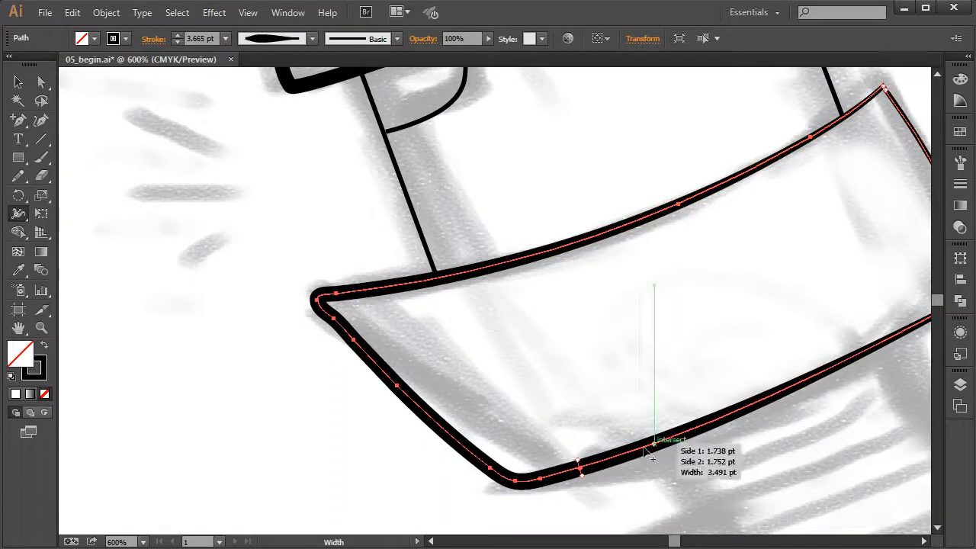
drag(810, 200, 745, 227)
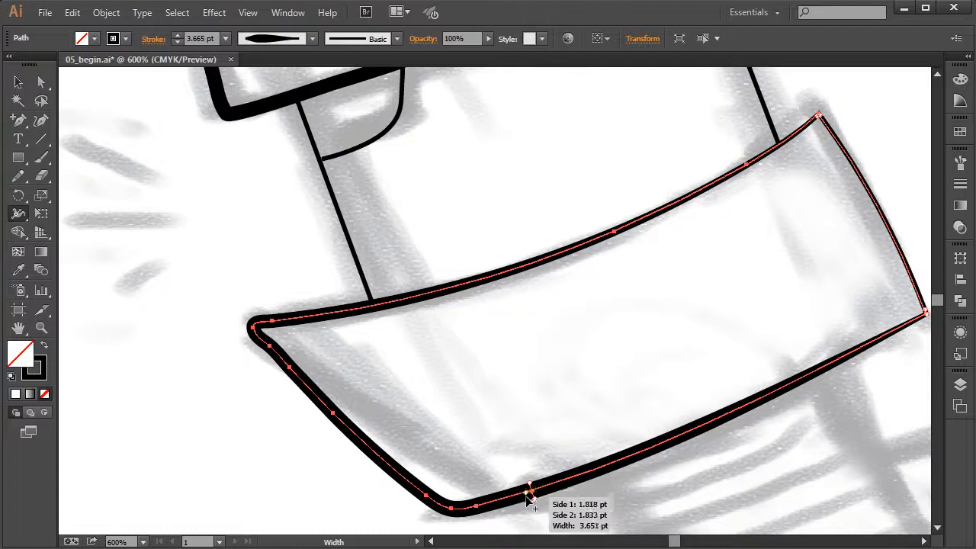
drag(531, 491, 534, 499)
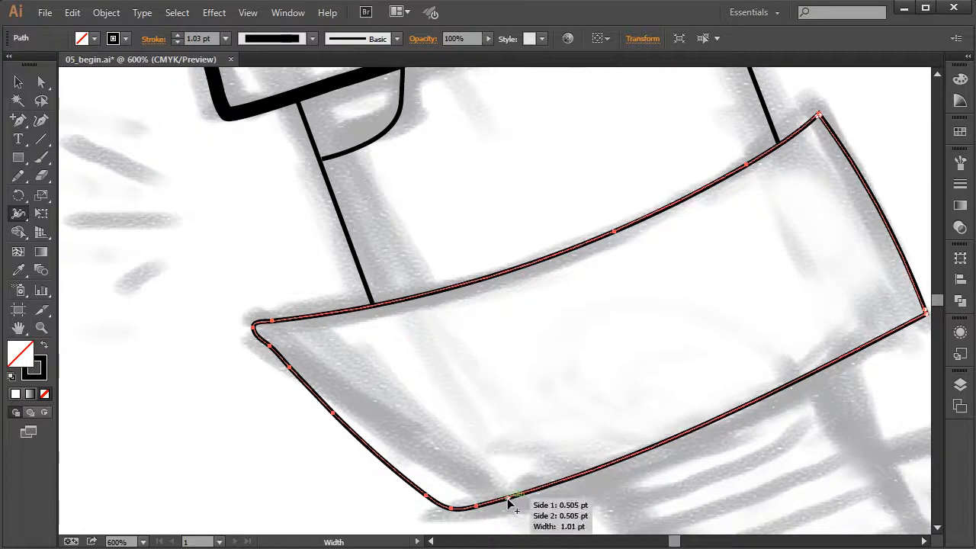
drag(450, 513, 645, 453)
Step: Thicken both eye outlines at the middle of their lower curves with the Width tool
drag(579, 171, 491, 303)
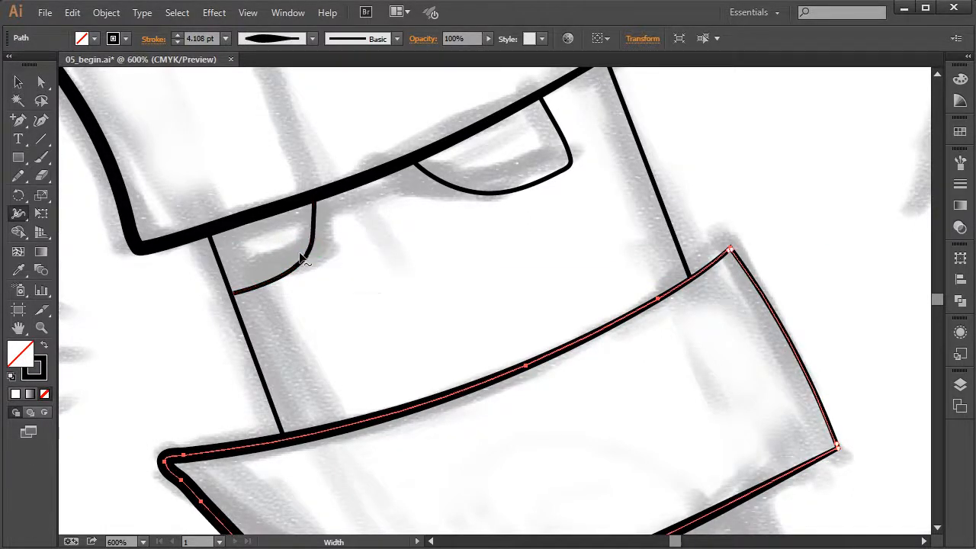
mouse_move(305, 257)
mouse_down()
mouse_move(327, 261)
mouse_move(313, 275)
mouse_move(313, 264)
mouse_up()
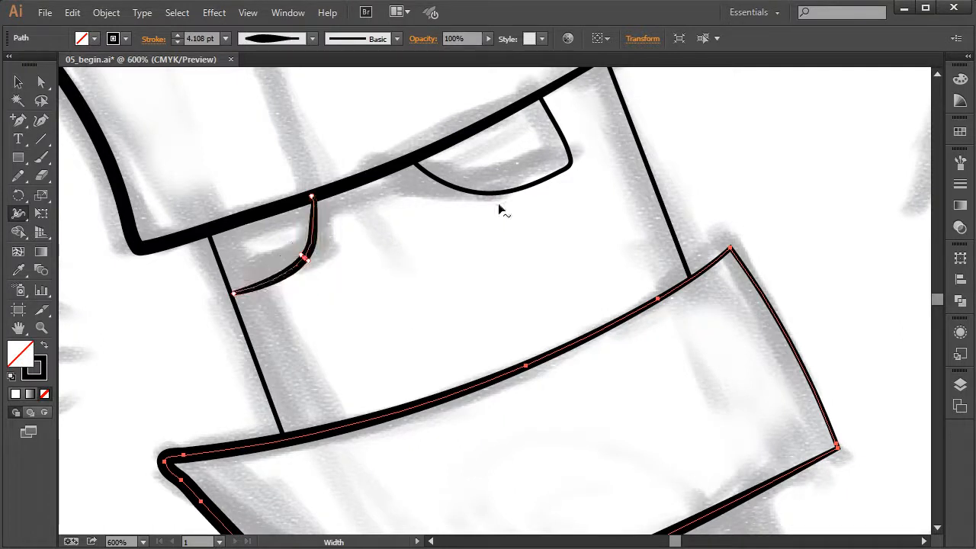
drag(491, 195, 491, 202)
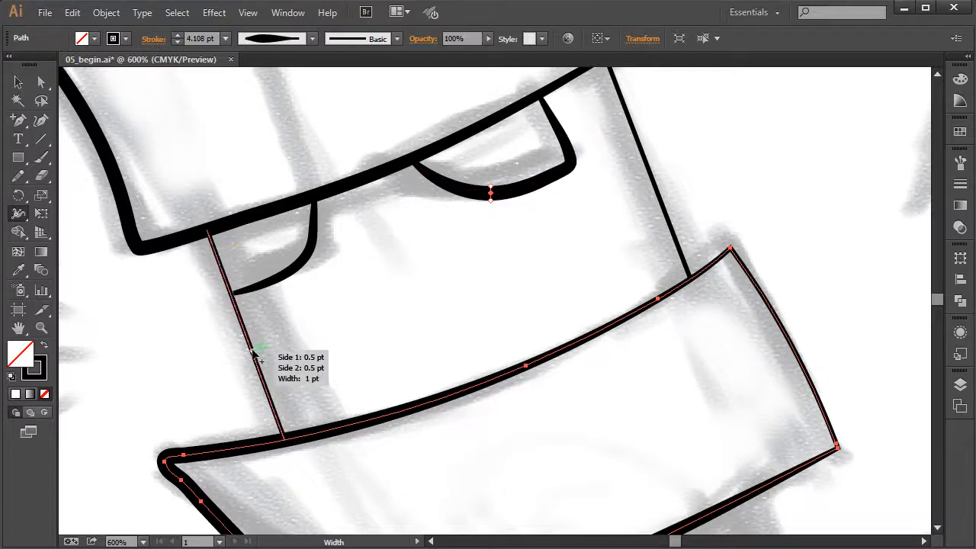
Step: Select the face's two straight side lines, apply the double-bulge width profile and set their stroke weight to 3 pt
click(35, 87)
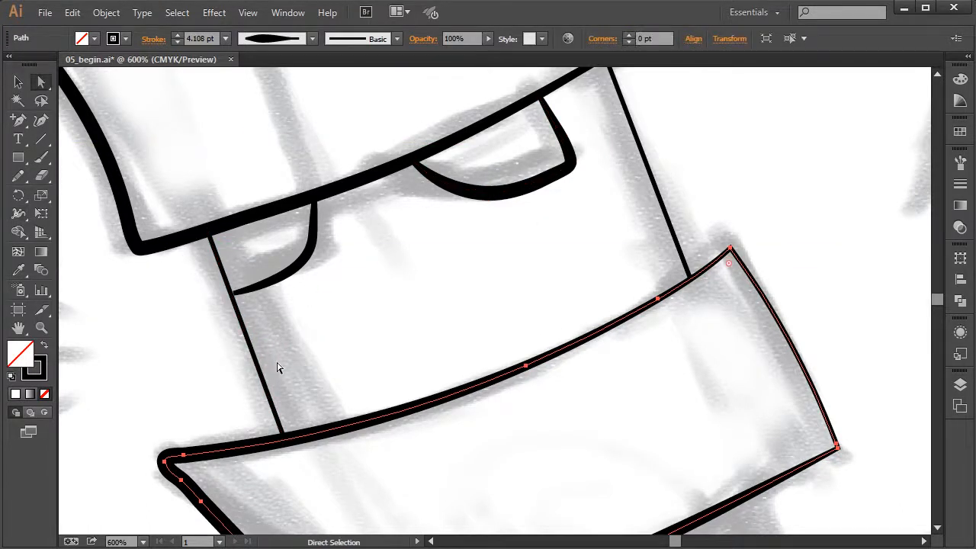
click(255, 358)
shift+click(664, 209)
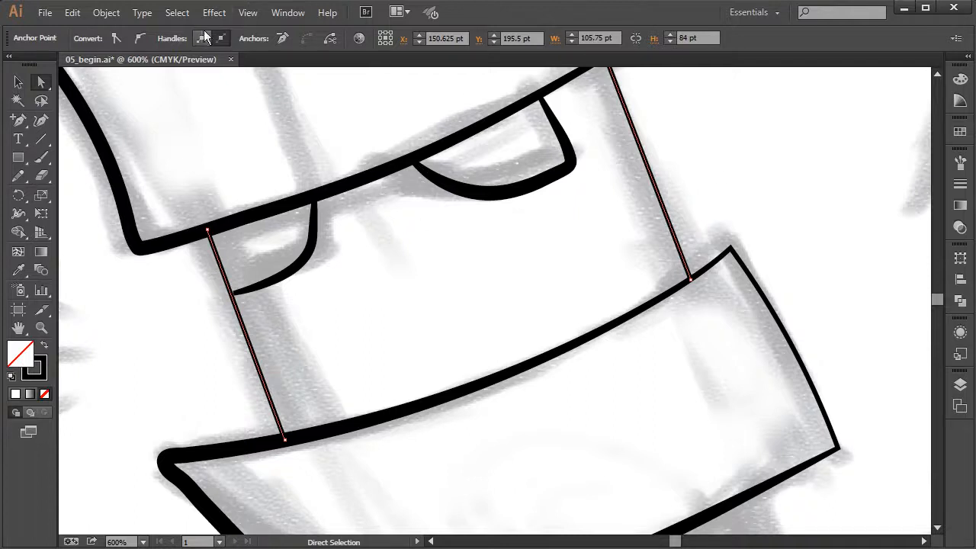
click(18, 82)
click(259, 378)
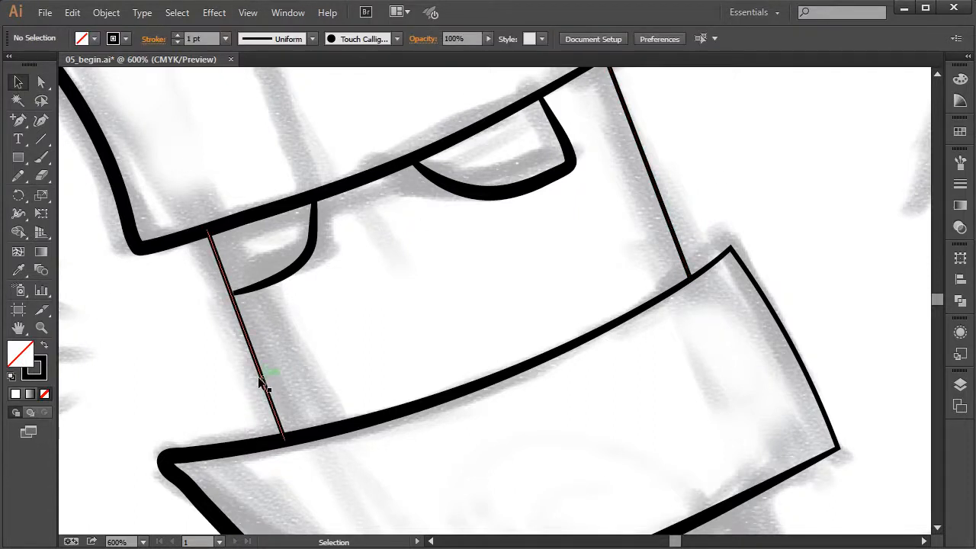
drag(288, 383, 289, 384)
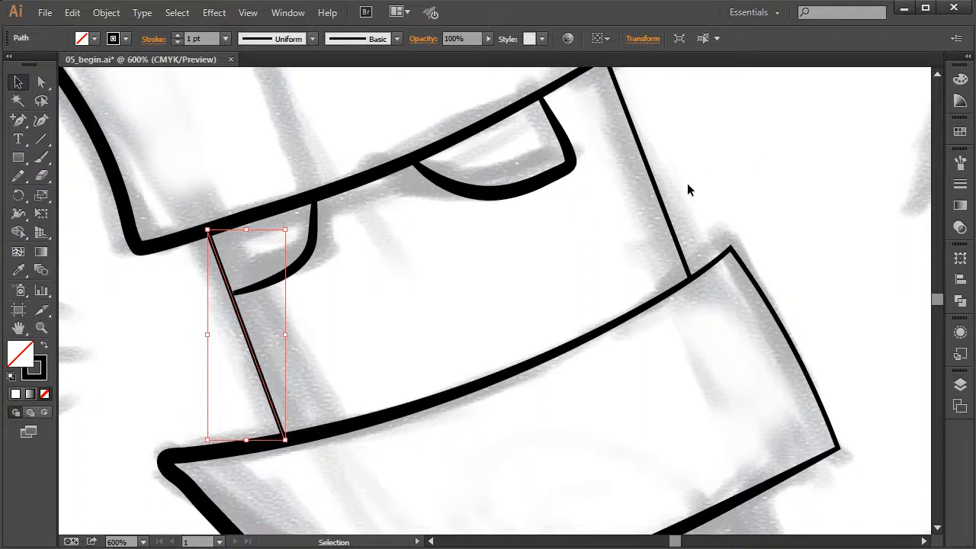
shift+click(662, 203)
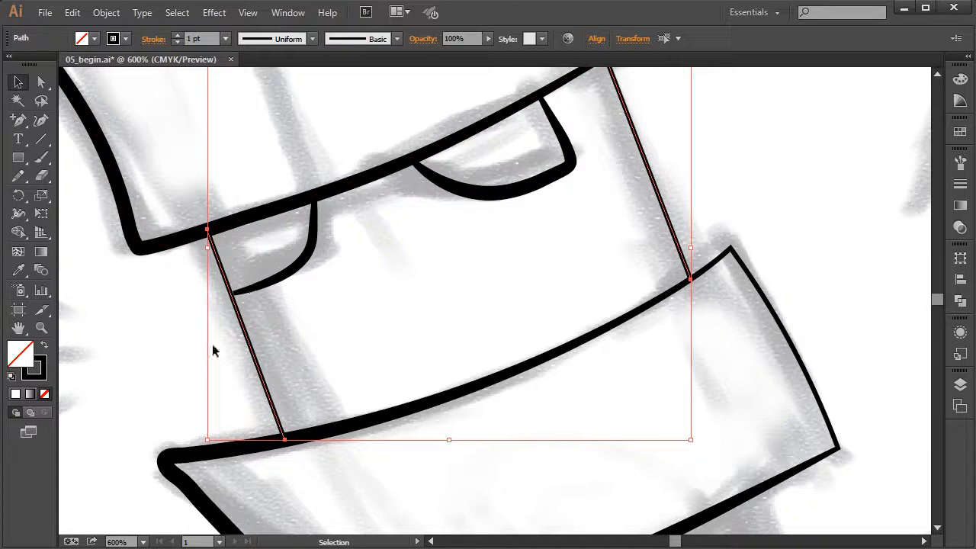
drag(740, 172, 758, 193)
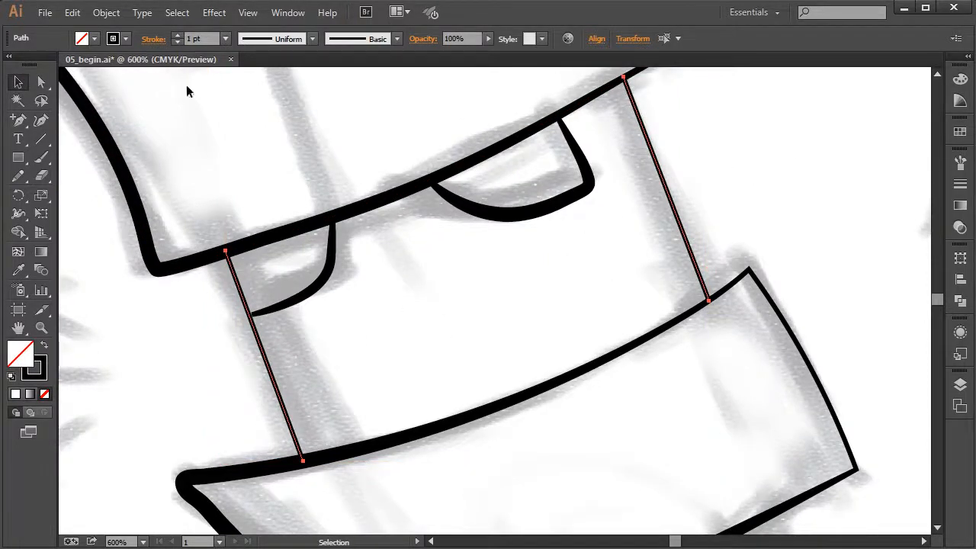
click(313, 39)
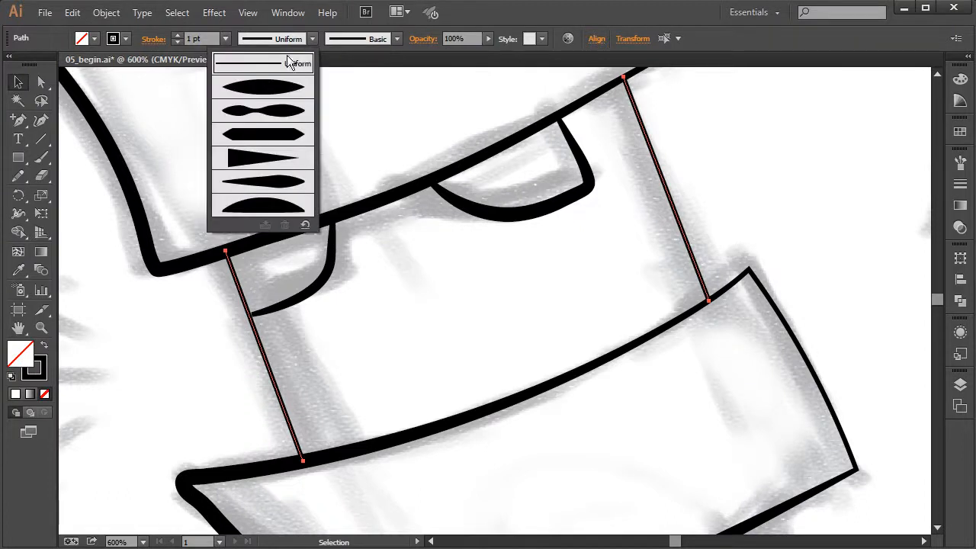
click(288, 113)
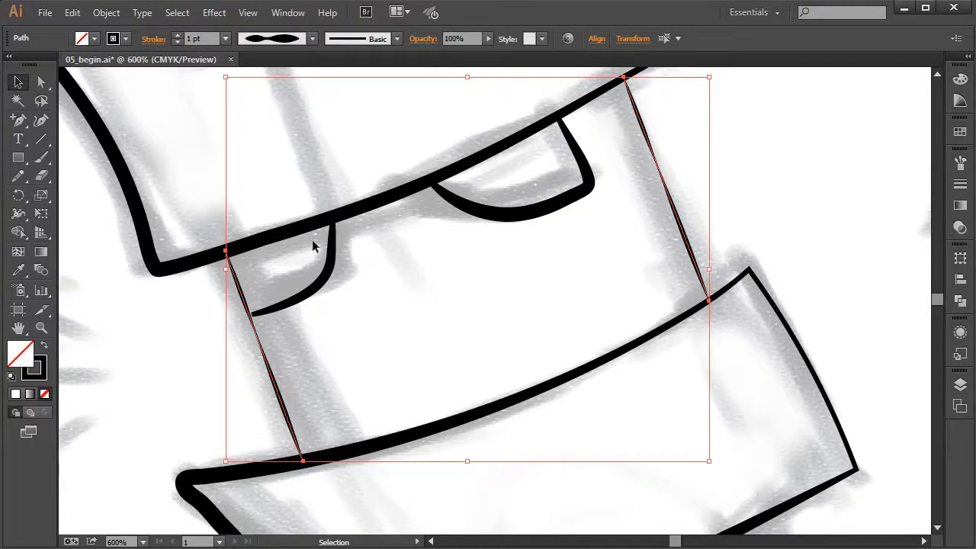
click(177, 35)
click(177, 35)
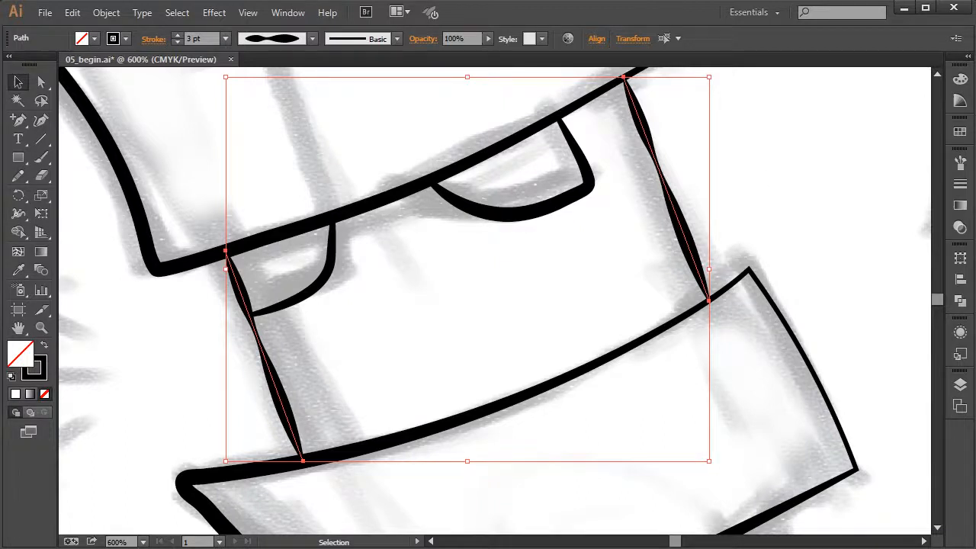
Step: Reshape the left face side line with the Width tool so it is thick at both ends and thin in the middle
click(18, 214)
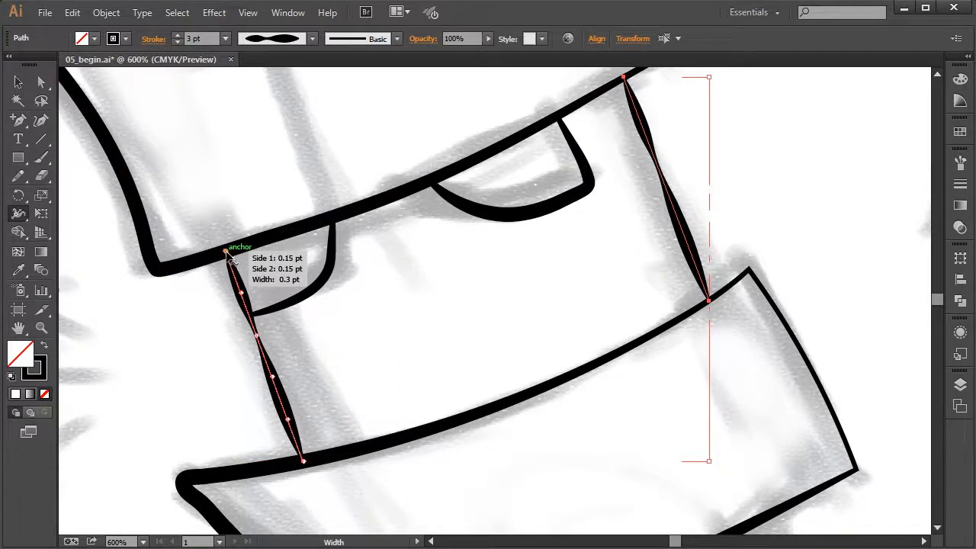
drag(229, 256, 300, 462)
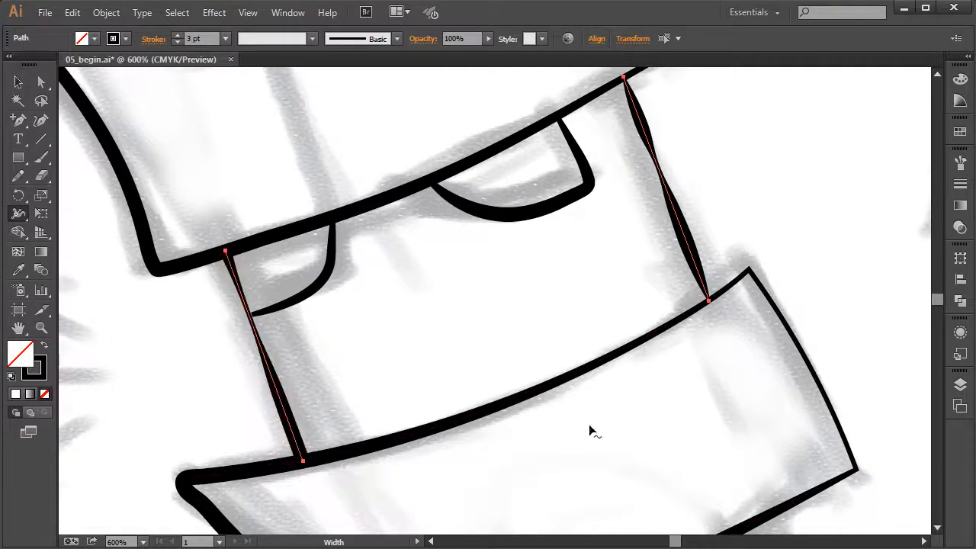
drag(260, 384, 257, 328)
drag(278, 391, 283, 393)
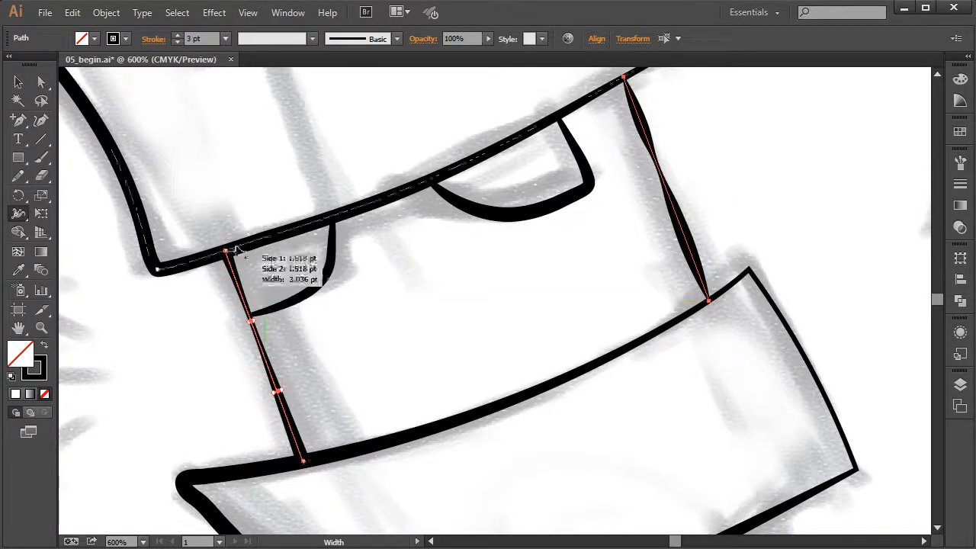
Step: Select only the left face side line and save its stroke shape as a width profile named "Tobot face"
click(23, 79)
click(289, 410)
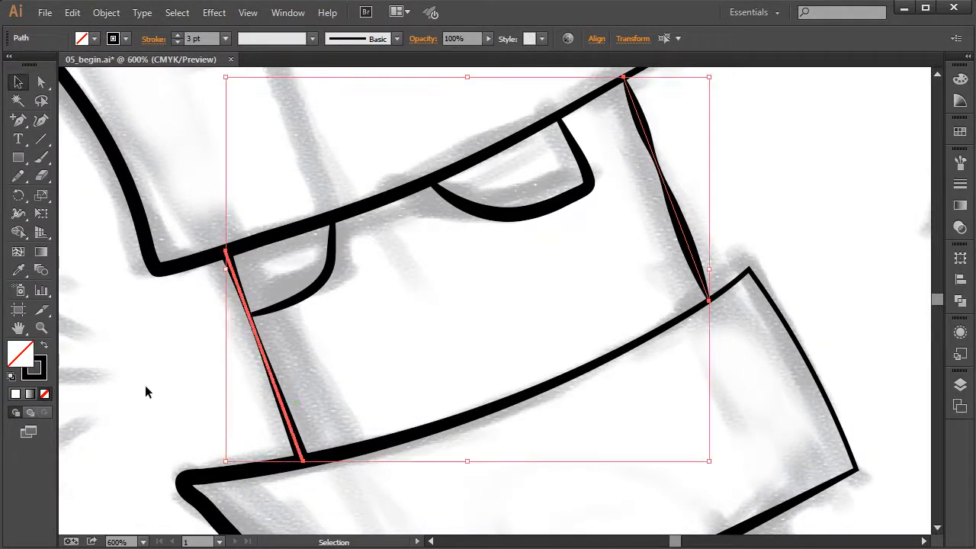
click(169, 409)
click(299, 448)
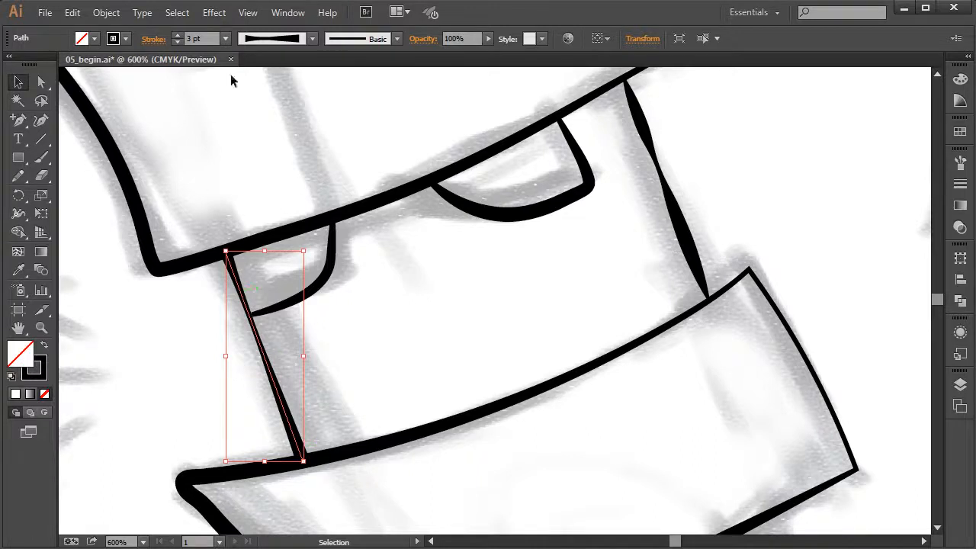
click(312, 38)
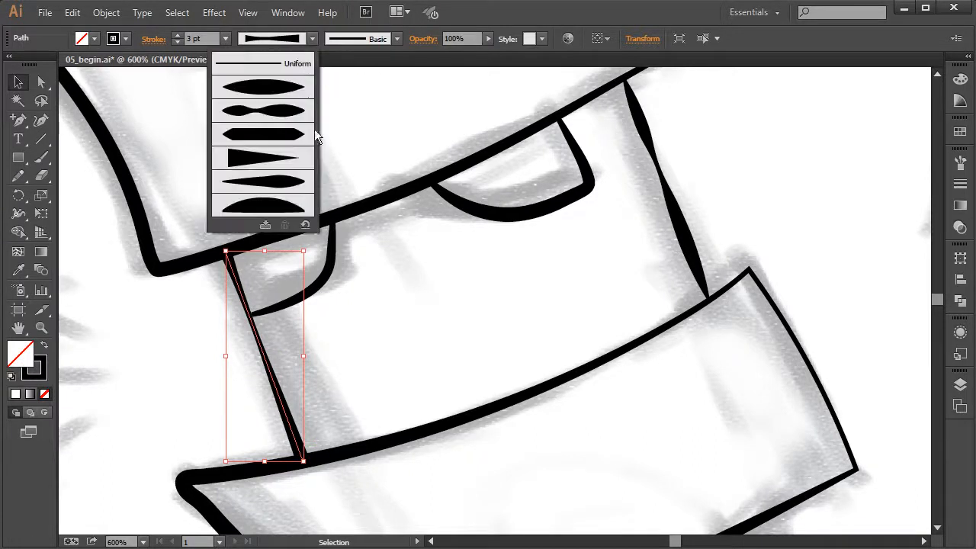
click(265, 226)
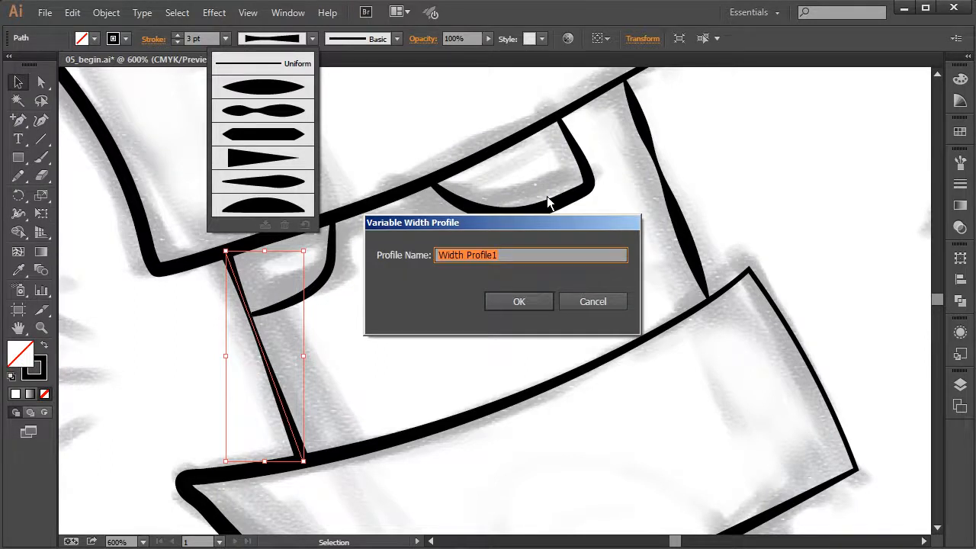
text(Tobot face)
key(Return)
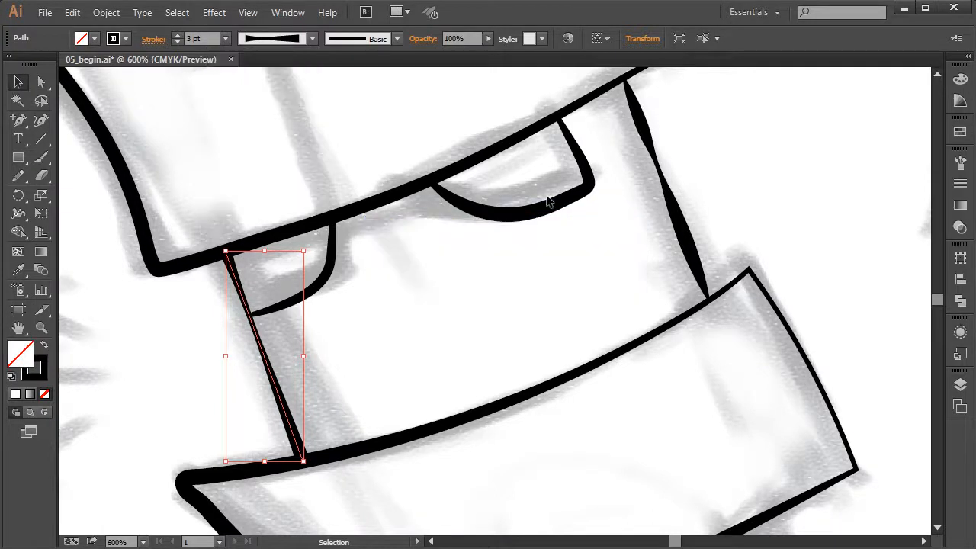
Step: Apply the saved custom width profile to the right face side line and deselect it
click(697, 259)
click(312, 38)
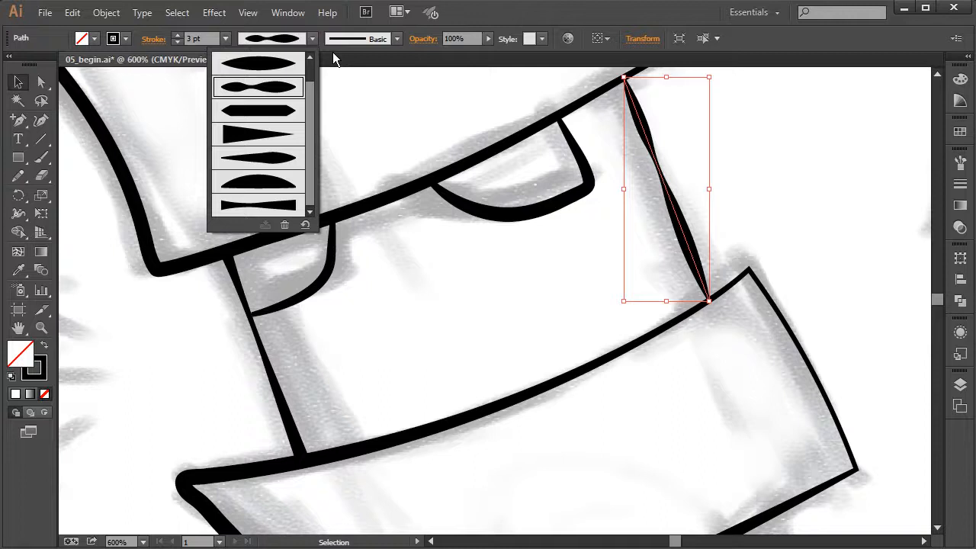
click(265, 207)
click(810, 202)
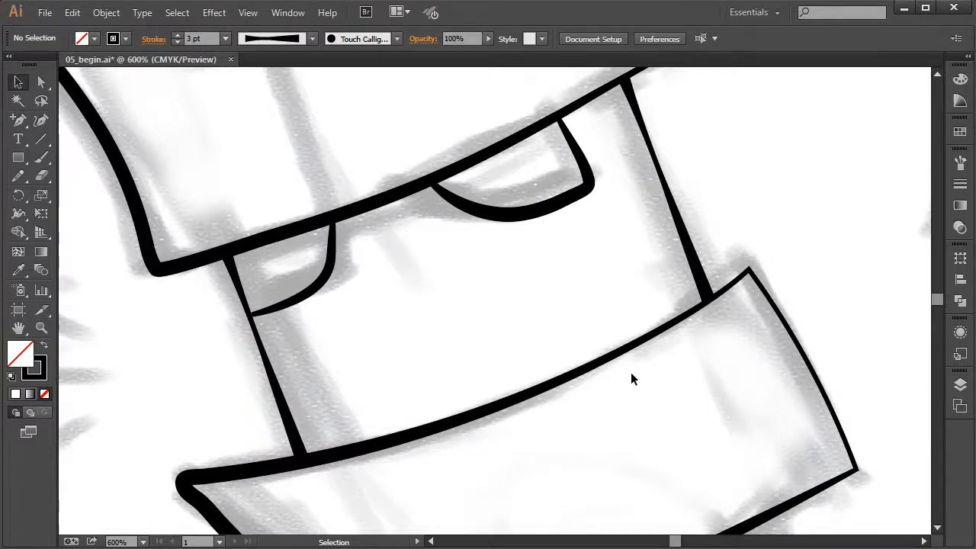
Step: Try the round corner join on the upper head outline and restore the miter join
key(ctrl+minus)
key(ctrl+minus)
key(ctrl+minus)
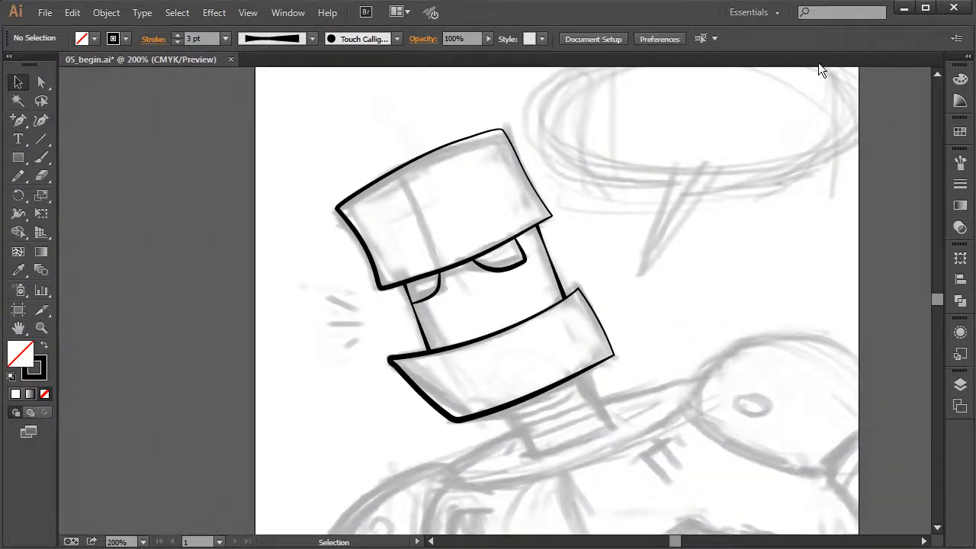
key(ctrl+equal)
drag(818, 87, 694, 324)
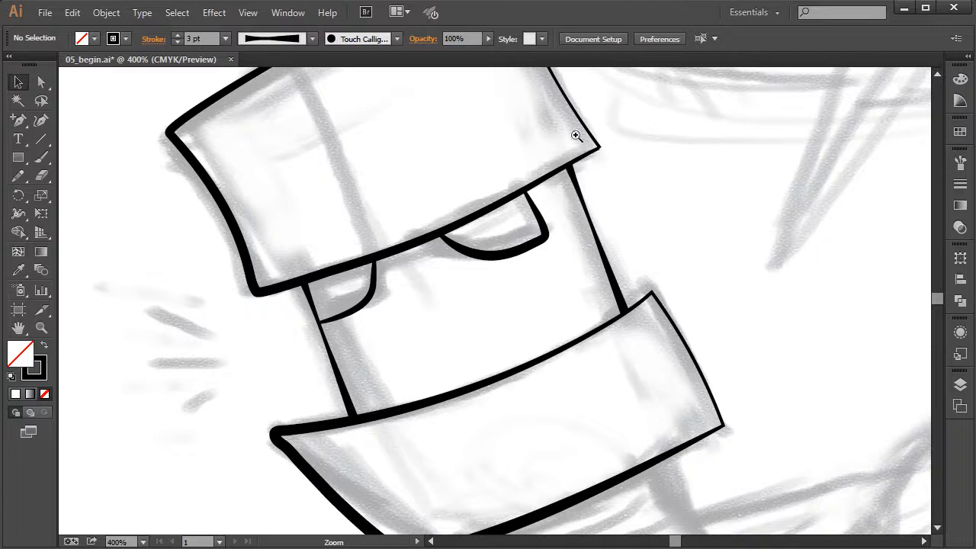
drag(556, 128, 640, 177)
click(439, 234)
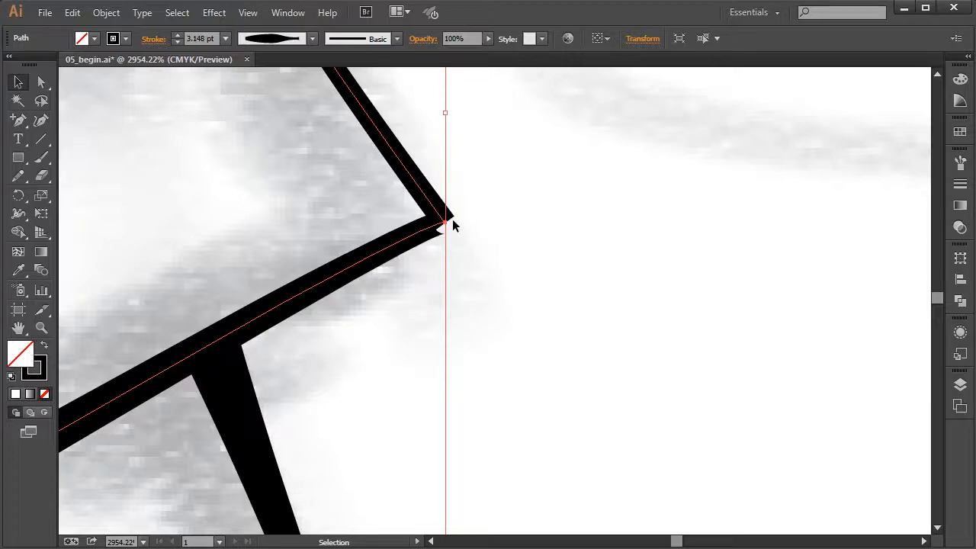
click(960, 188)
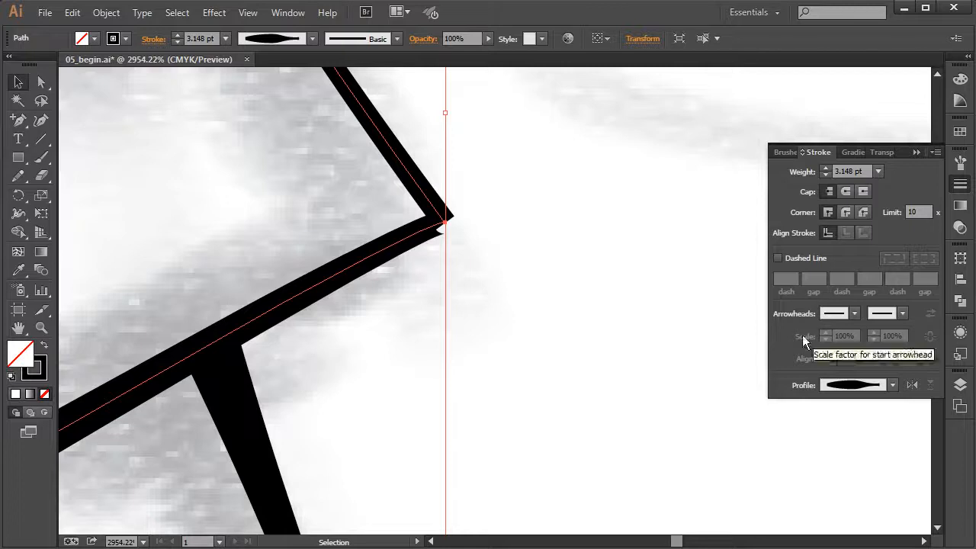
click(844, 213)
click(830, 210)
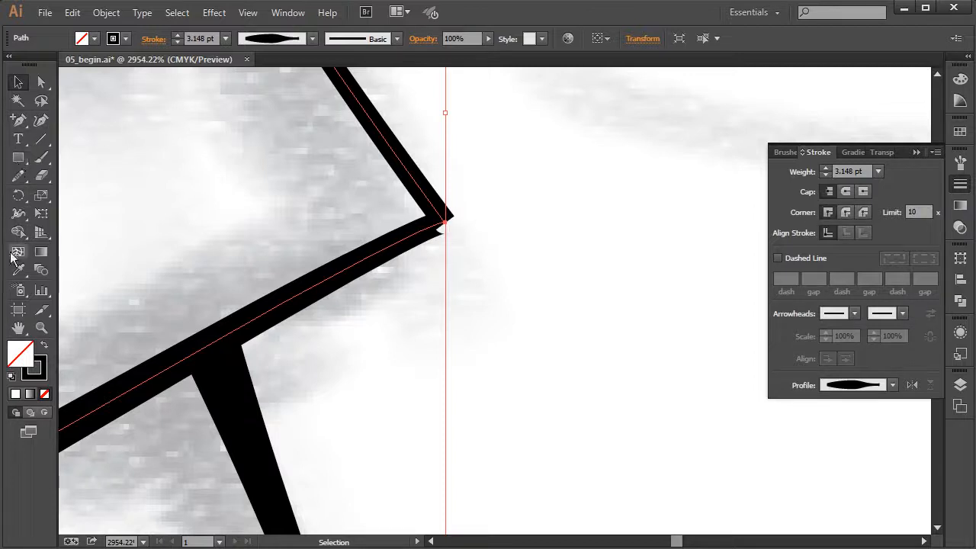
Step: Adjust the head outline's width point at its lower-right corner with the Width tool, undoing the first widening
click(17, 215)
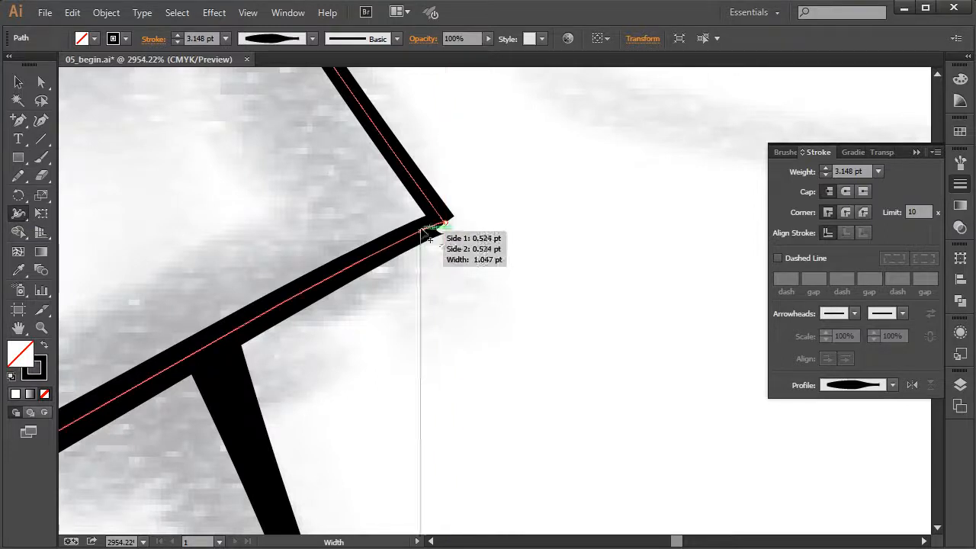
drag(450, 230, 499, 233)
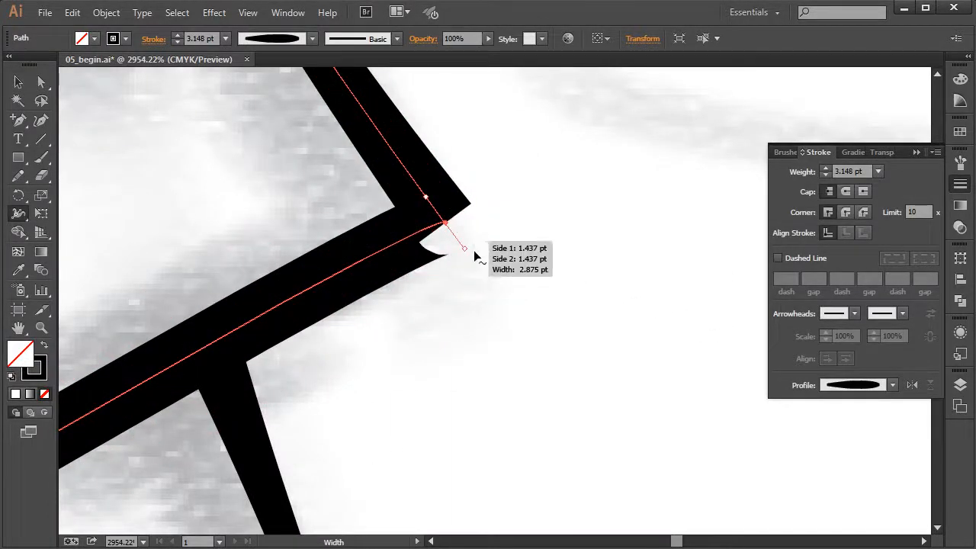
key(ctrl+z)
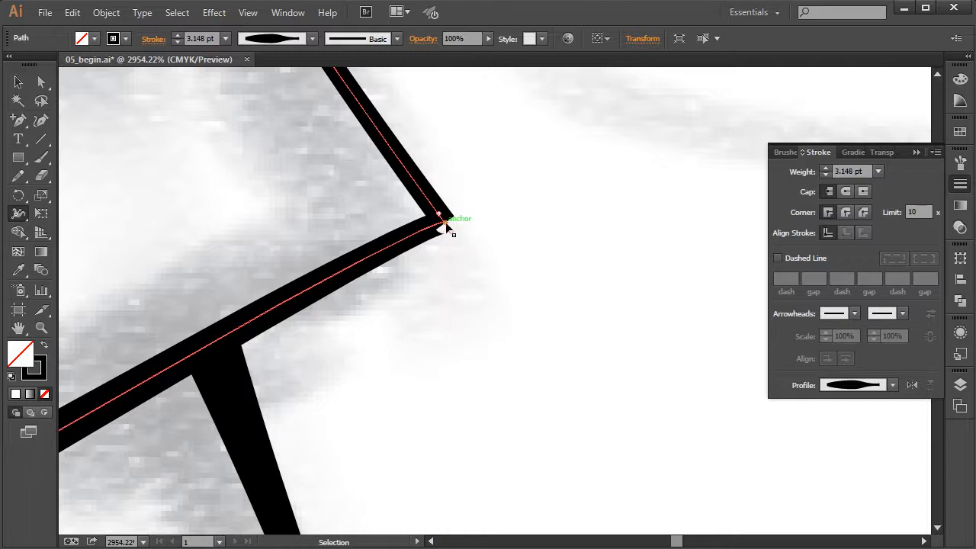
drag(448, 226, 398, 238)
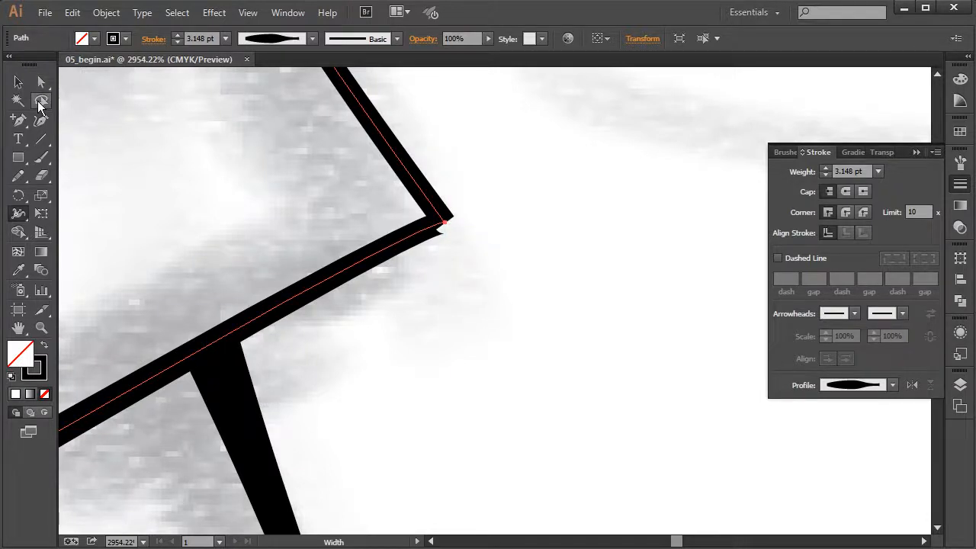
Step: Convert the head outline's lower-right anchor point to a sharp corner without handles and deselect the outline
click(19, 122)
click(81, 121)
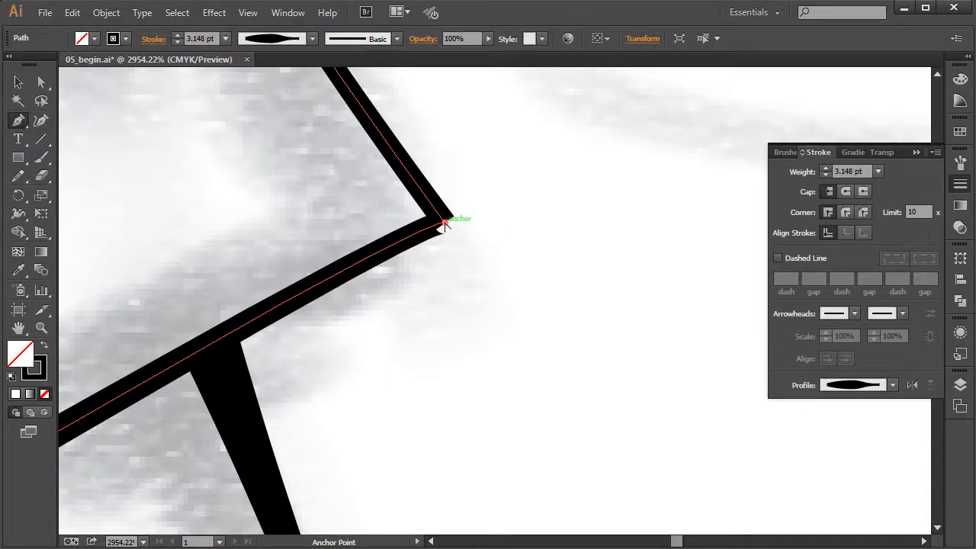
alt+click(445, 224)
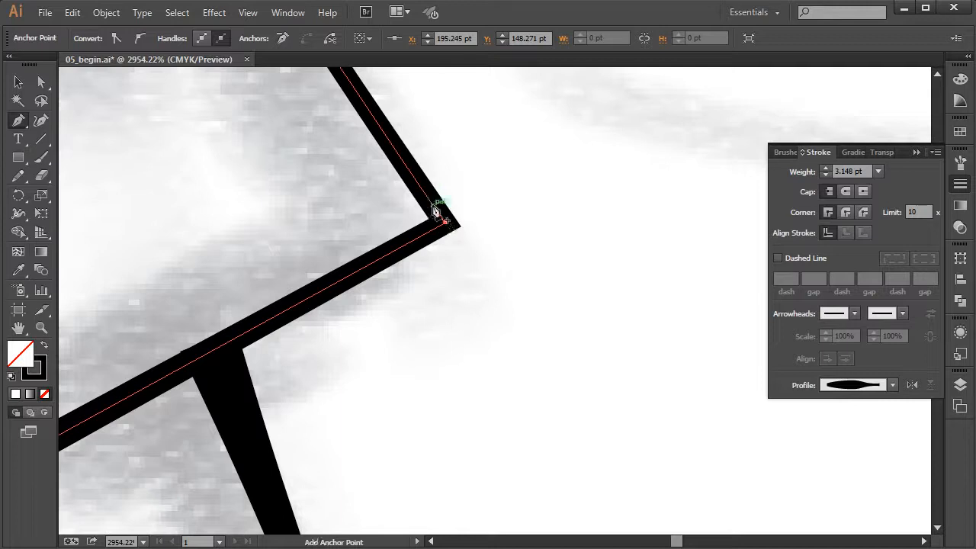
key(ctrl+minus)
key(ctrl+minus)
key(ctrl+minus)
key(ctrl+minus)
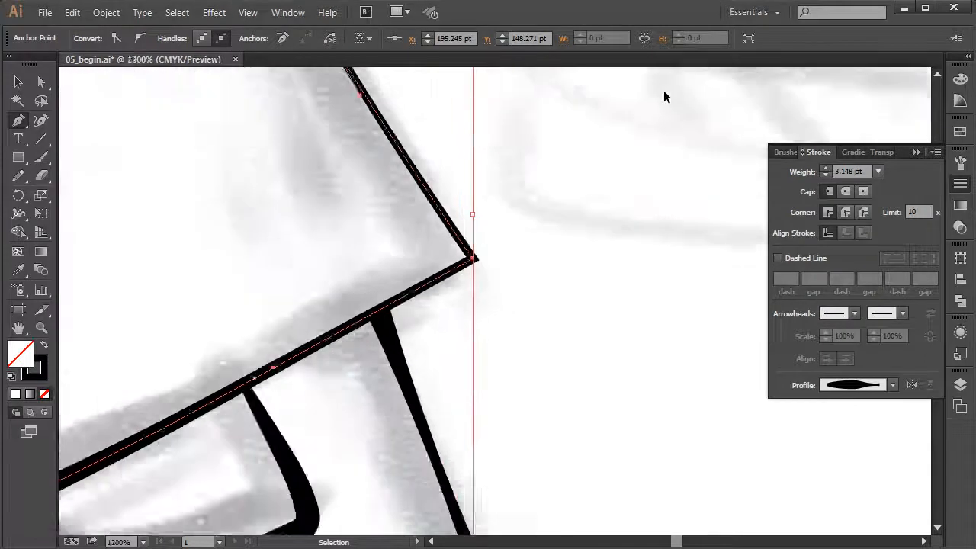
key(ctrl+minus)
key(ctrl+minus)
key(ctrl+minus)
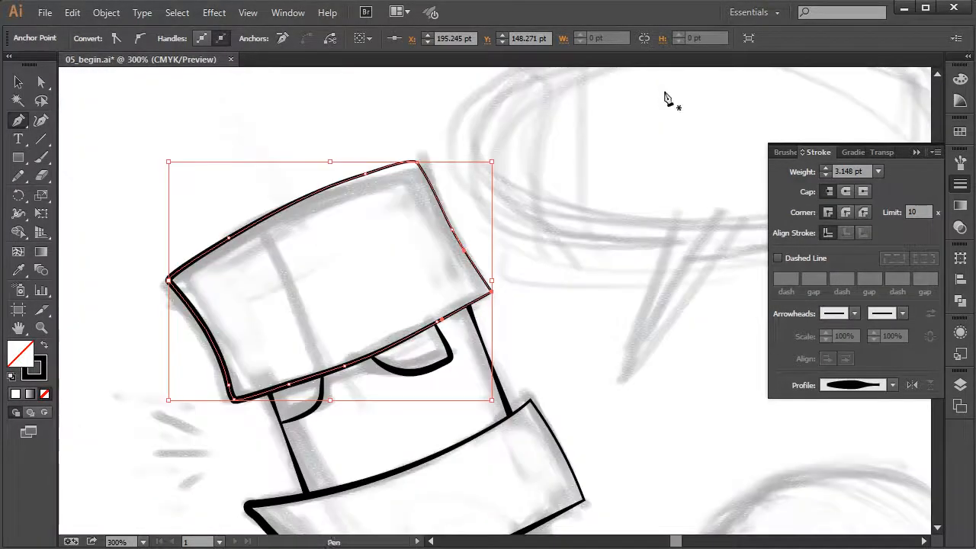
ctrl+click(263, 142)
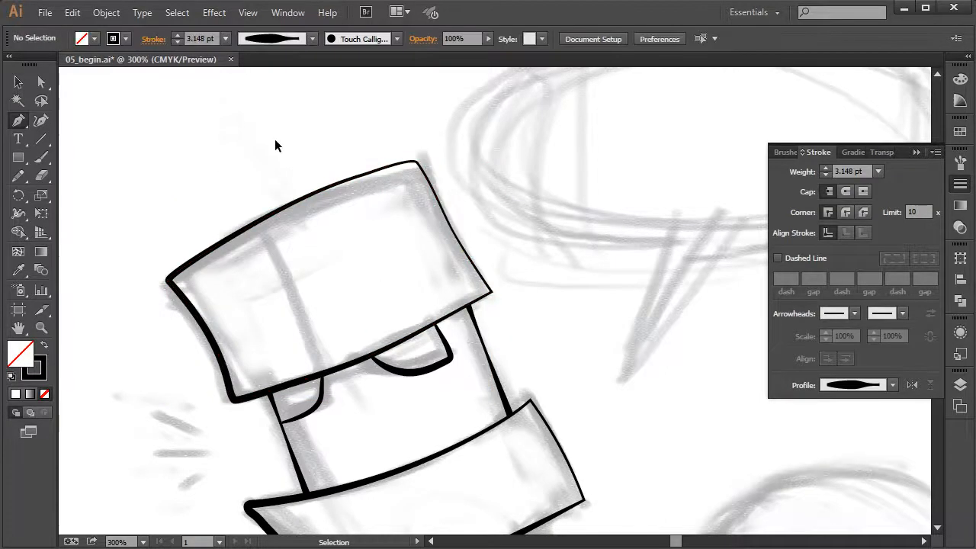
Step: Examine the head outline's lower-right corner up close and the line thickness of the whole head and jaw
key(ctrl+plus)
key(ctrl+plus)
key(ctrl+plus)
key(ctrl+plus)
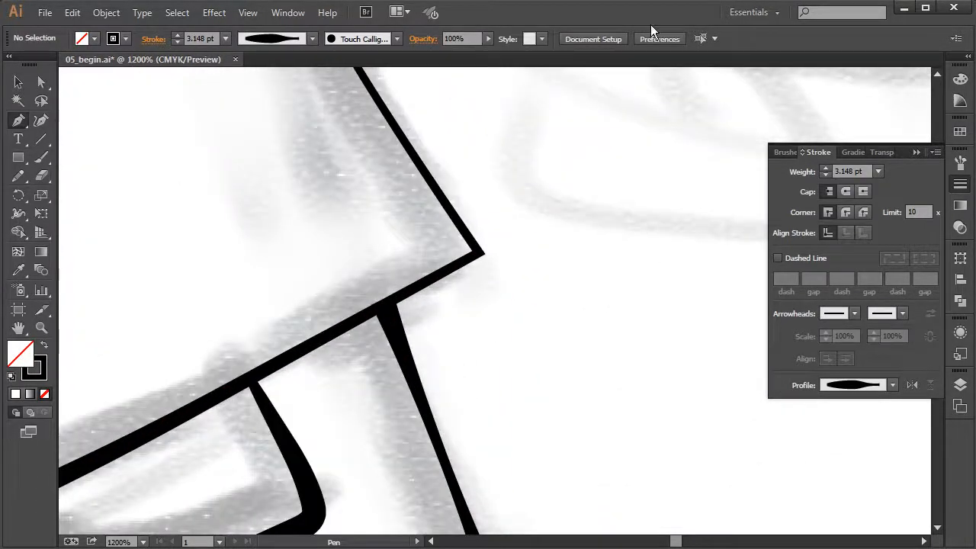
key(ctrl+minus)
key(ctrl+minus)
key(ctrl+minus)
drag(540, 359, 612, 259)
click(619, 357)
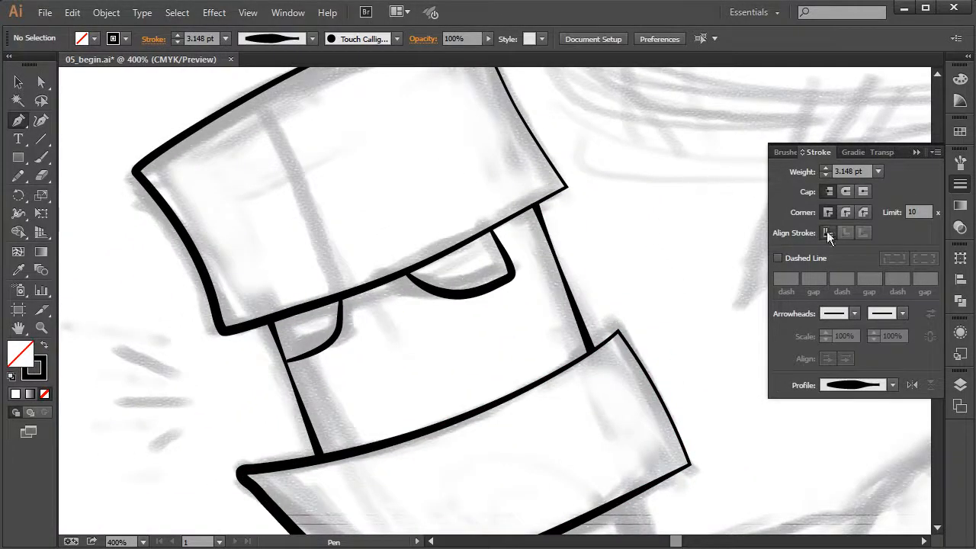
drag(556, 366, 516, 271)
key(ctrl+minus)
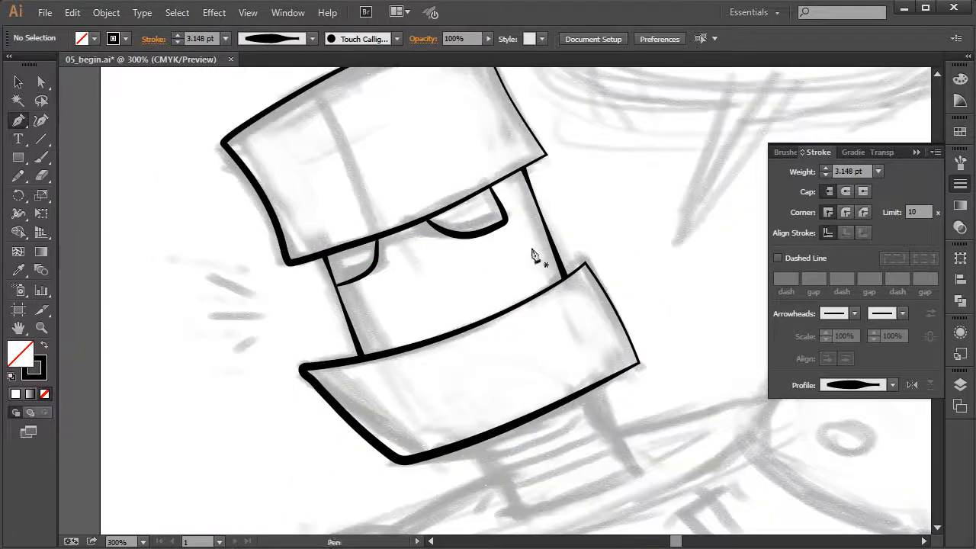
drag(592, 179, 592, 220)
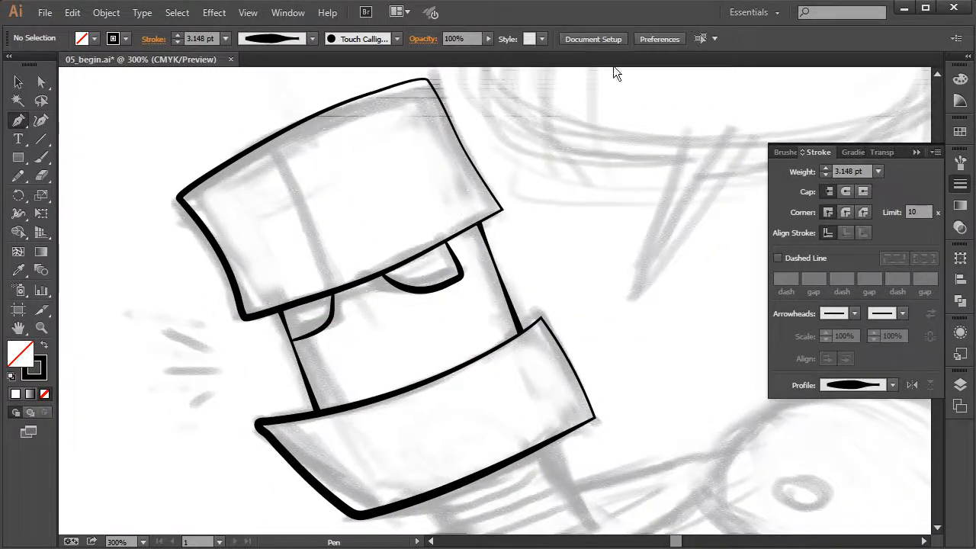
Step: Thicken the upper head outline on its right edge just below the upper-right corner with the Width tool
click(19, 214)
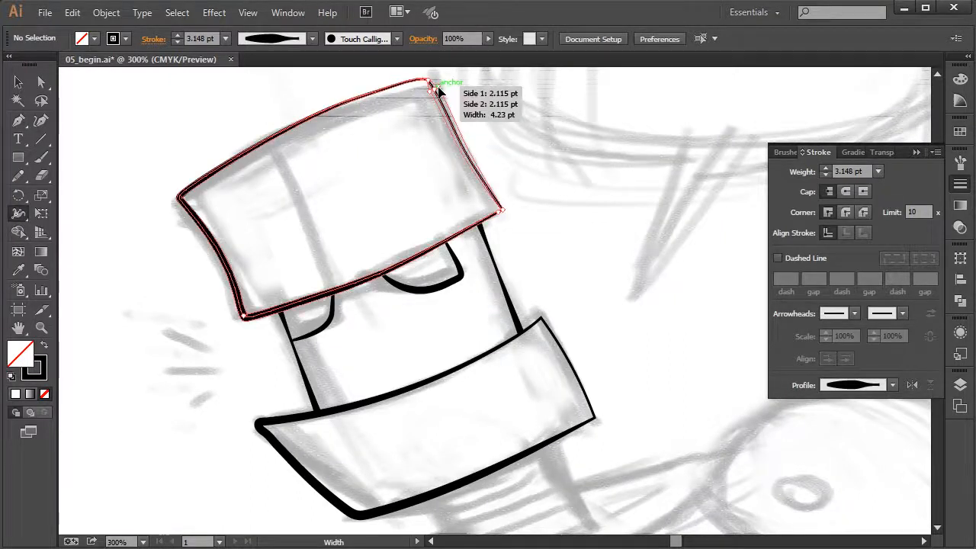
drag(439, 90, 442, 86)
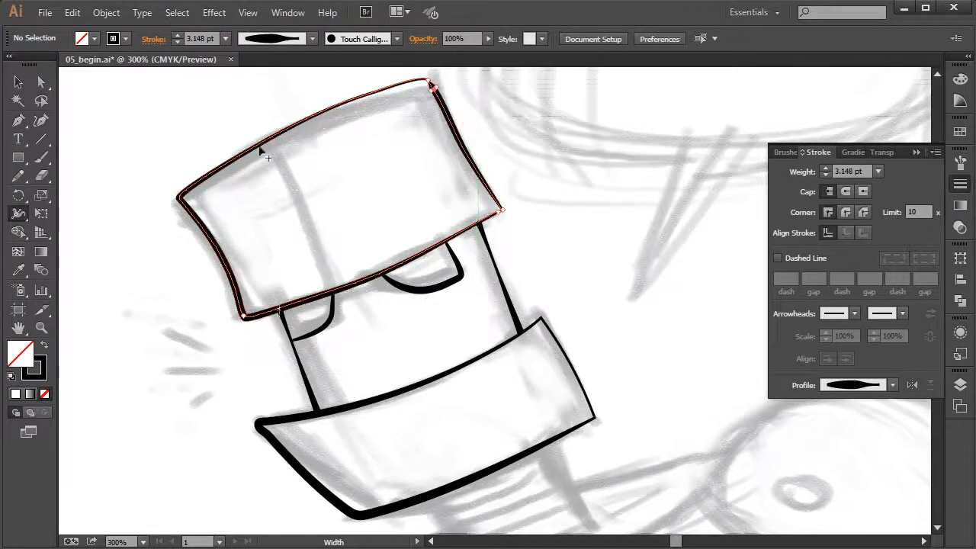
click(41, 82)
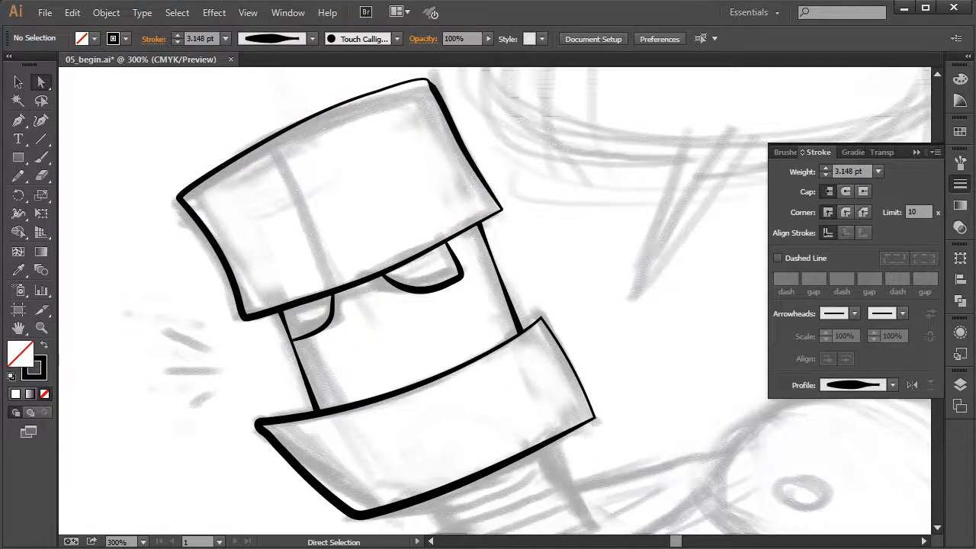